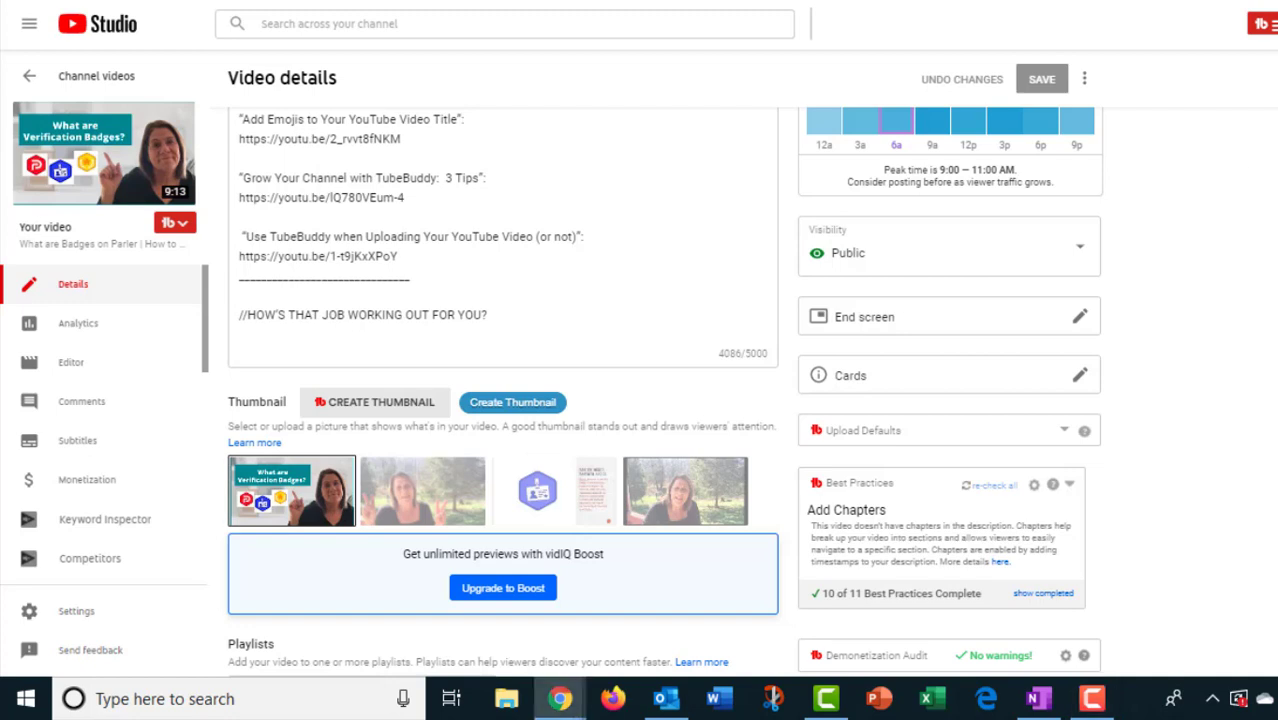
pyautogui.scroll(-2, 503, 400)
pyautogui.scroll(-1, 503, 400)
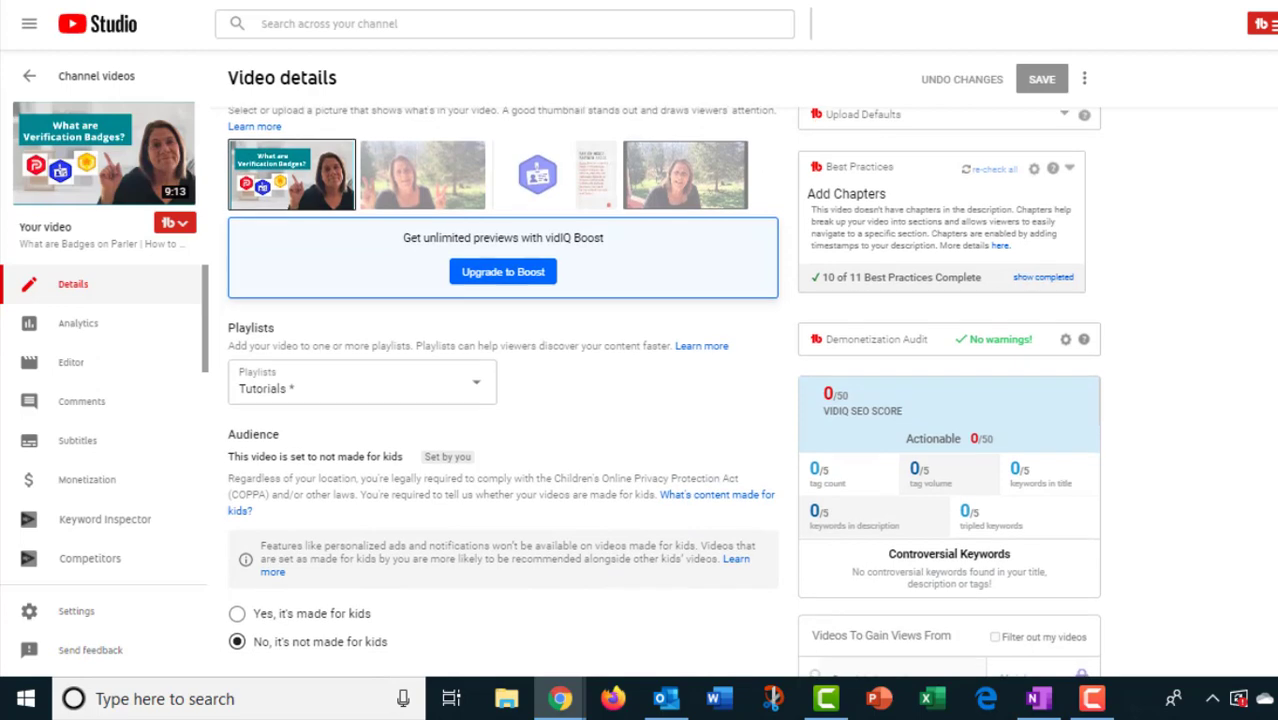
pyautogui.scroll(2, 503, 400)
pyautogui.scroll(1, 980, 282)
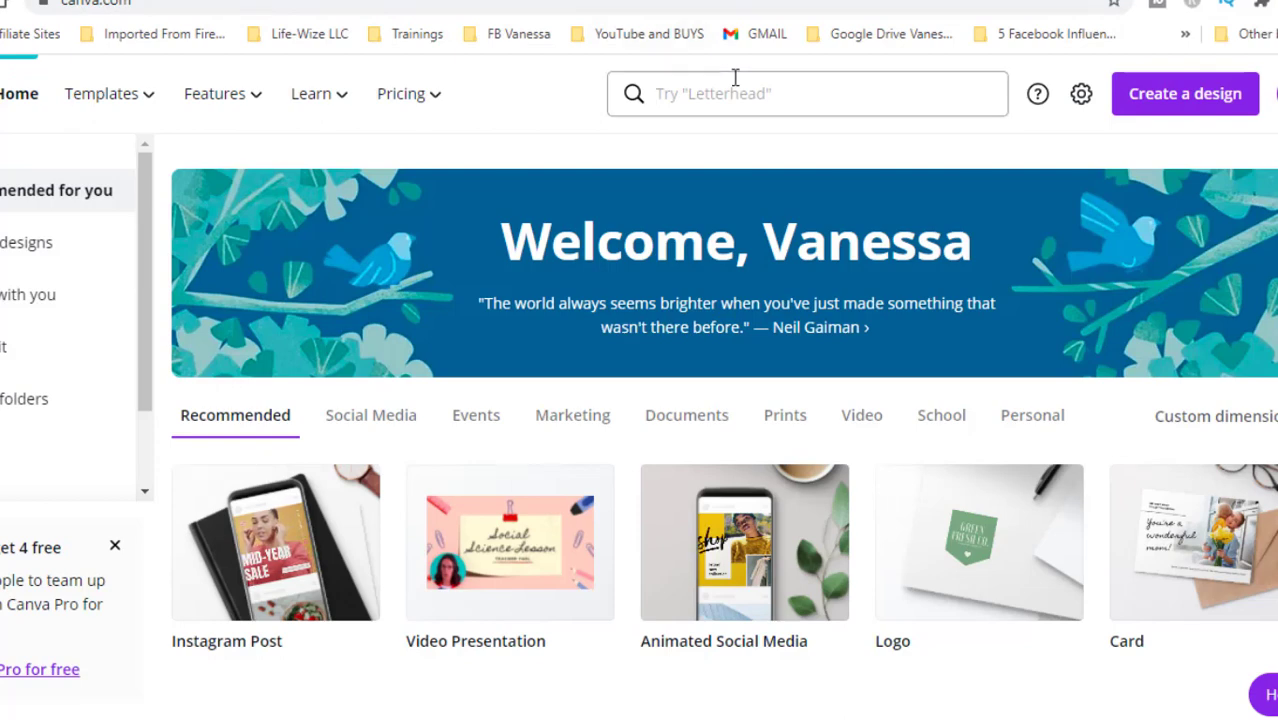
# Step: Create a new blank design, searching the design types for outro
pyautogui.click(1185, 113)
pyautogui.write('outro')
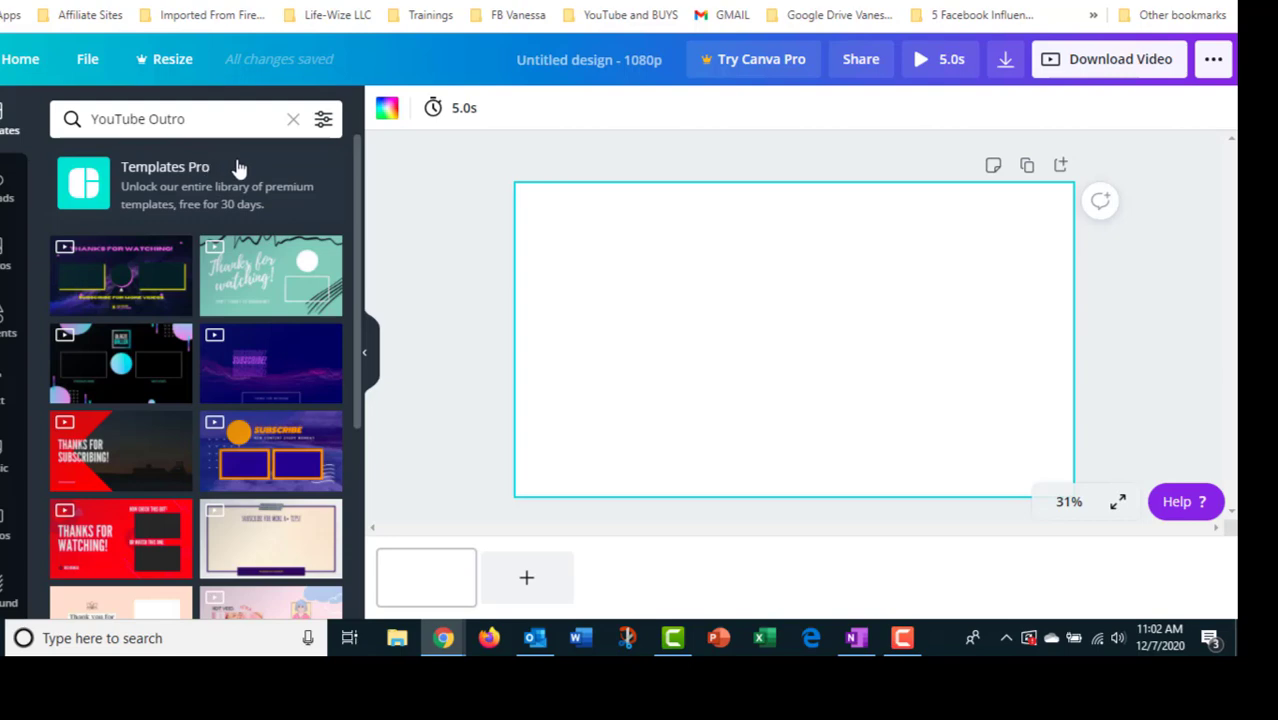
# Step: Fill the blank page's background with the solid teal colour
pyautogui.scroll(-1, 362, 253)
pyautogui.moveTo(362, 253); pyautogui.dragTo(344, 317)
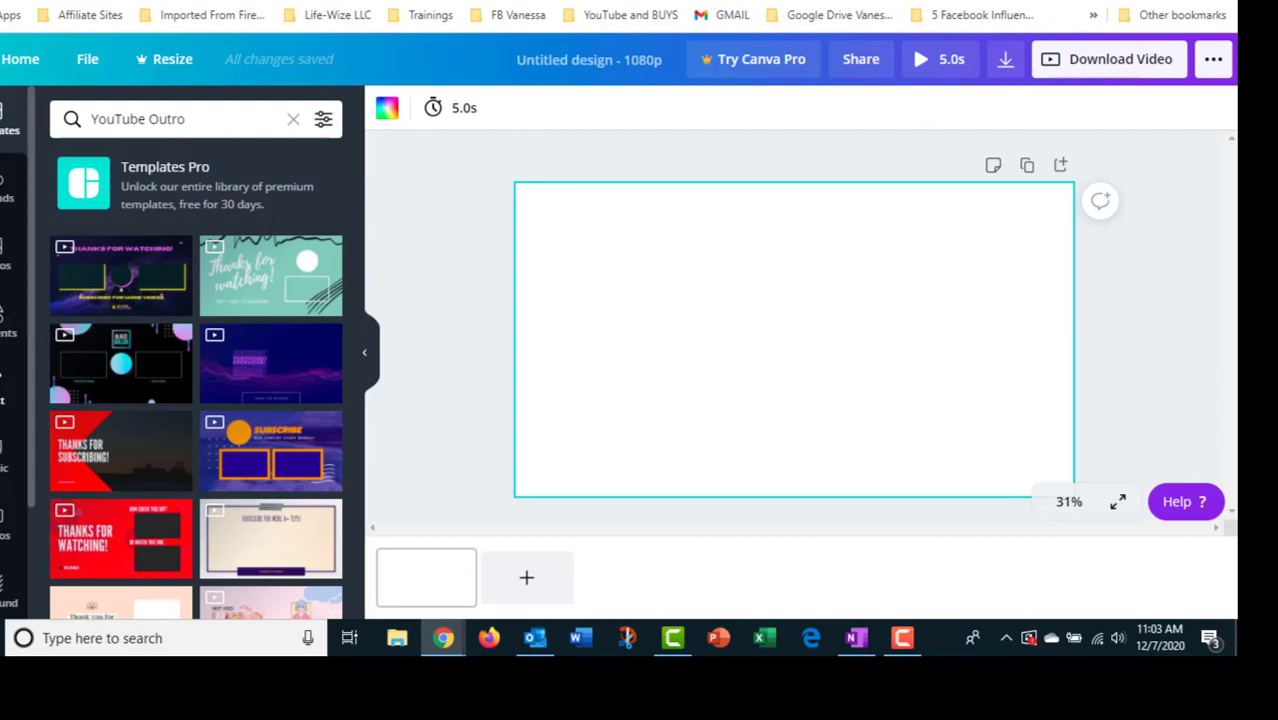
pyautogui.scroll(-1, 28, 320)
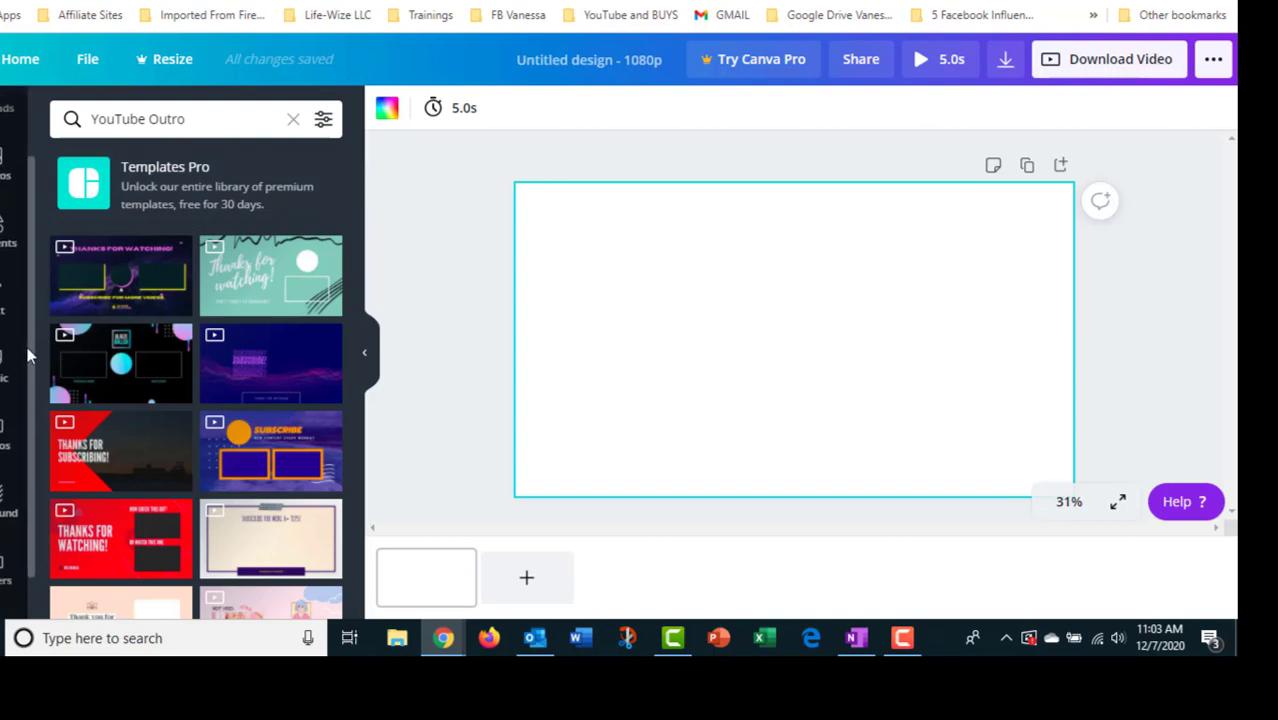
pyautogui.click(14, 493)
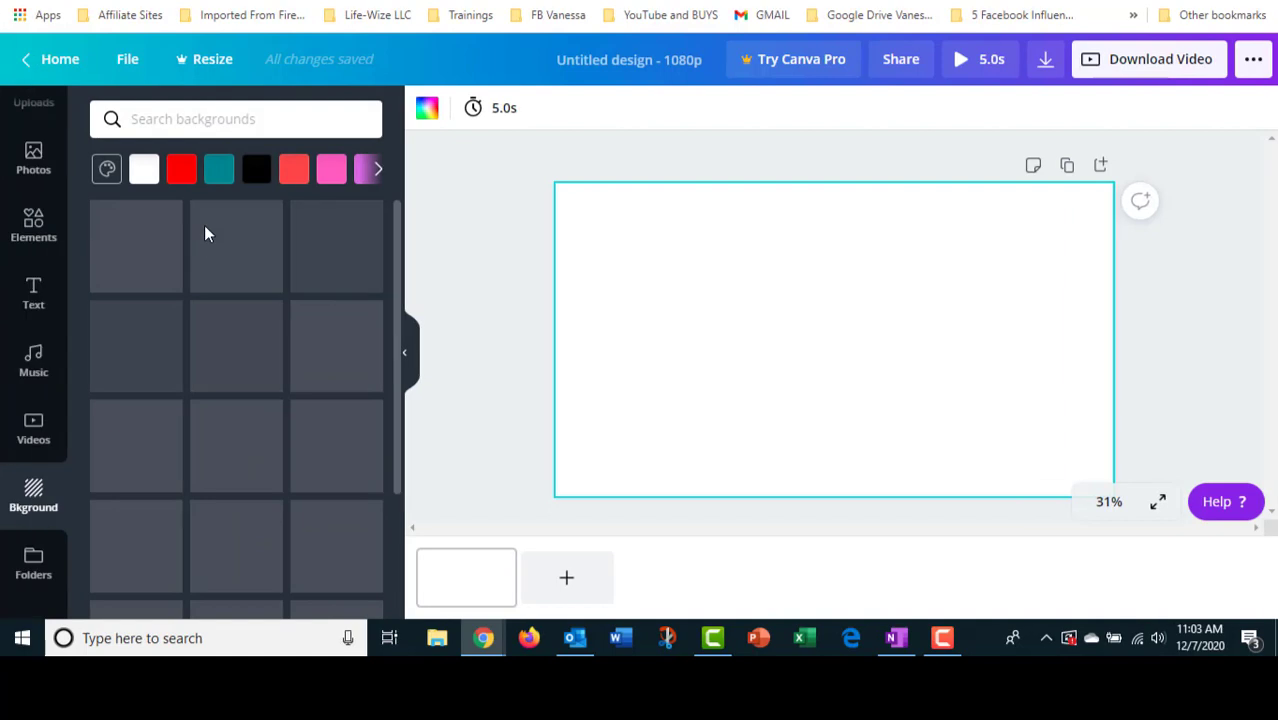
pyautogui.click(215, 170)
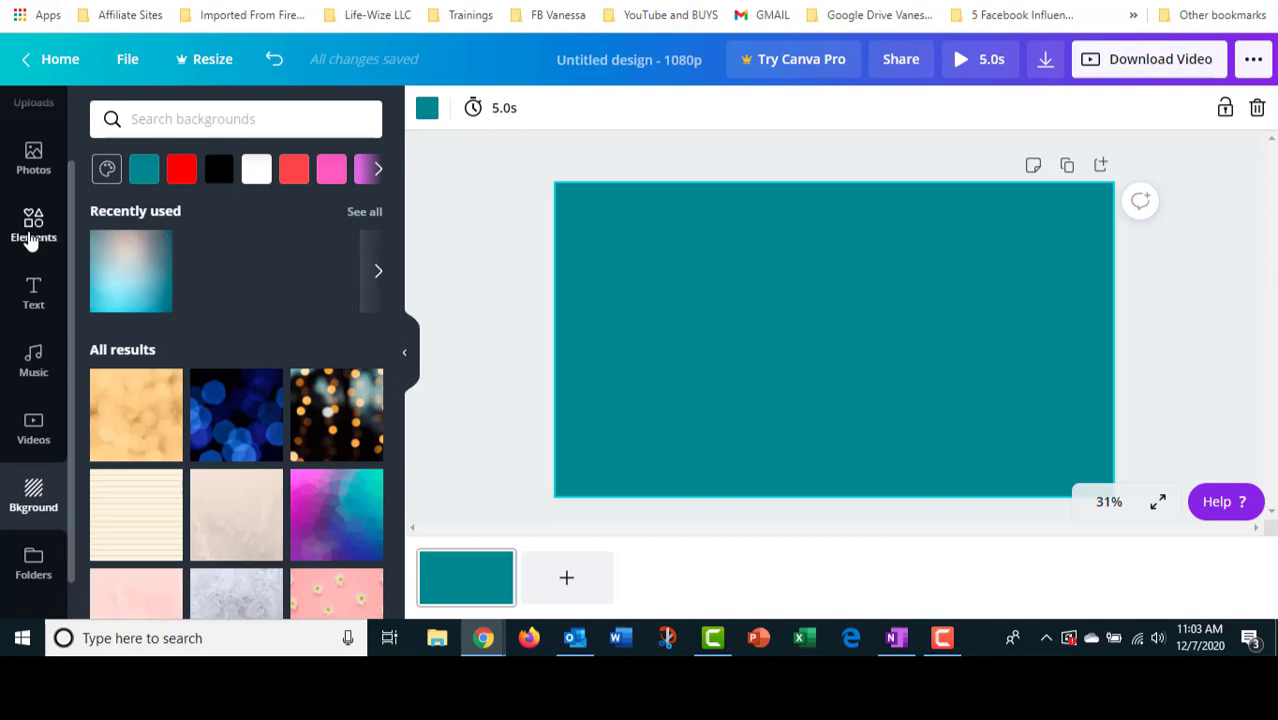
# Step: Add a heading text to the page and search the fonts for cursive styles for it
pyautogui.click(33, 294)
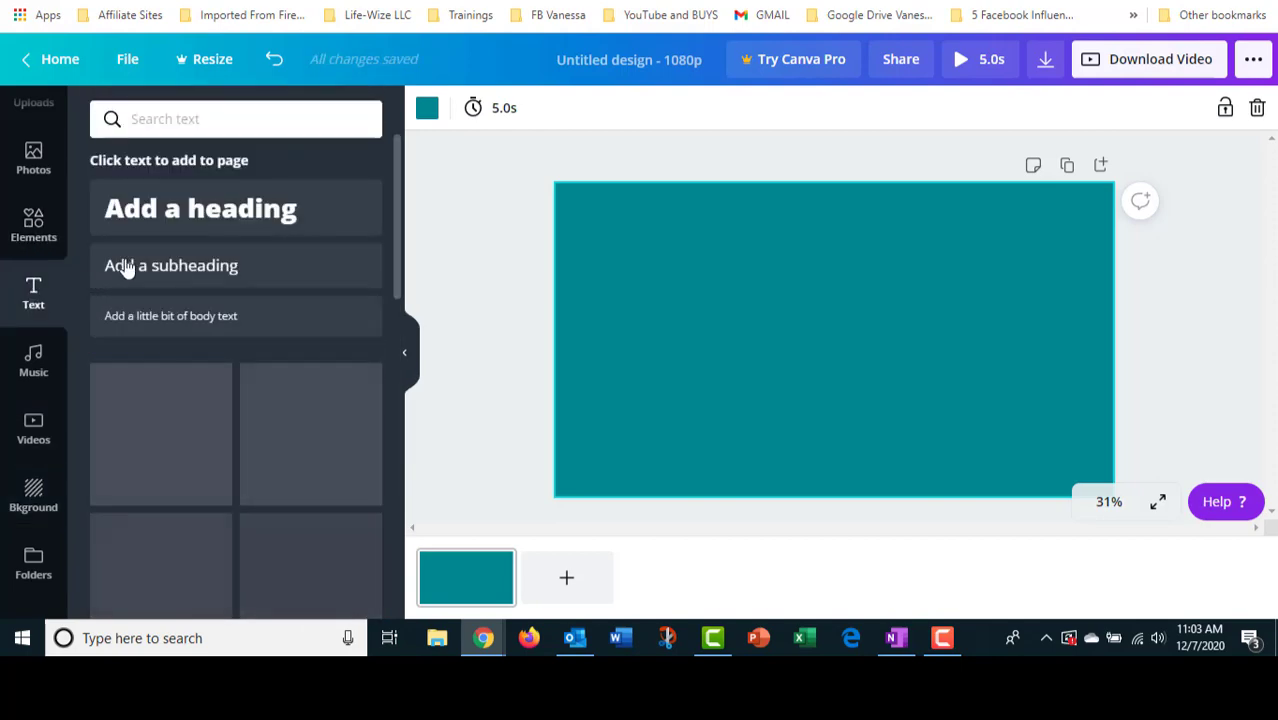
pyautogui.click(197, 214)
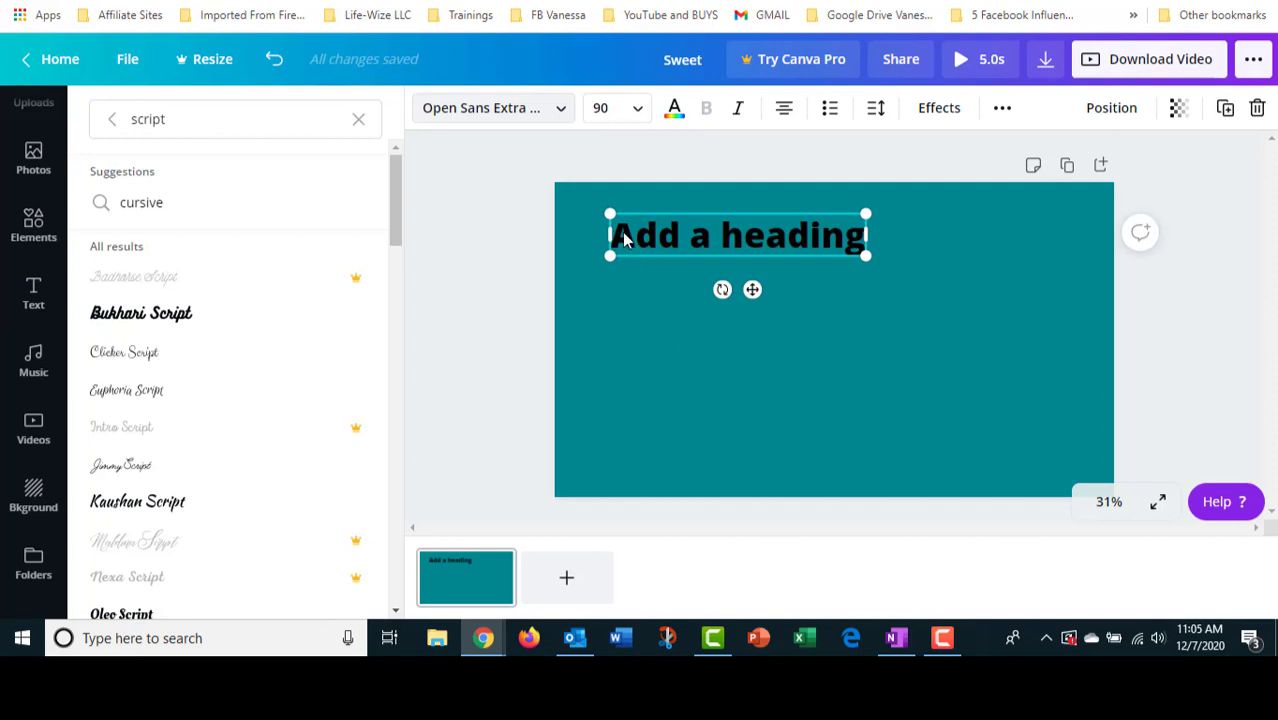
pyautogui.moveTo(622, 232); pyautogui.dragTo(822, 236)
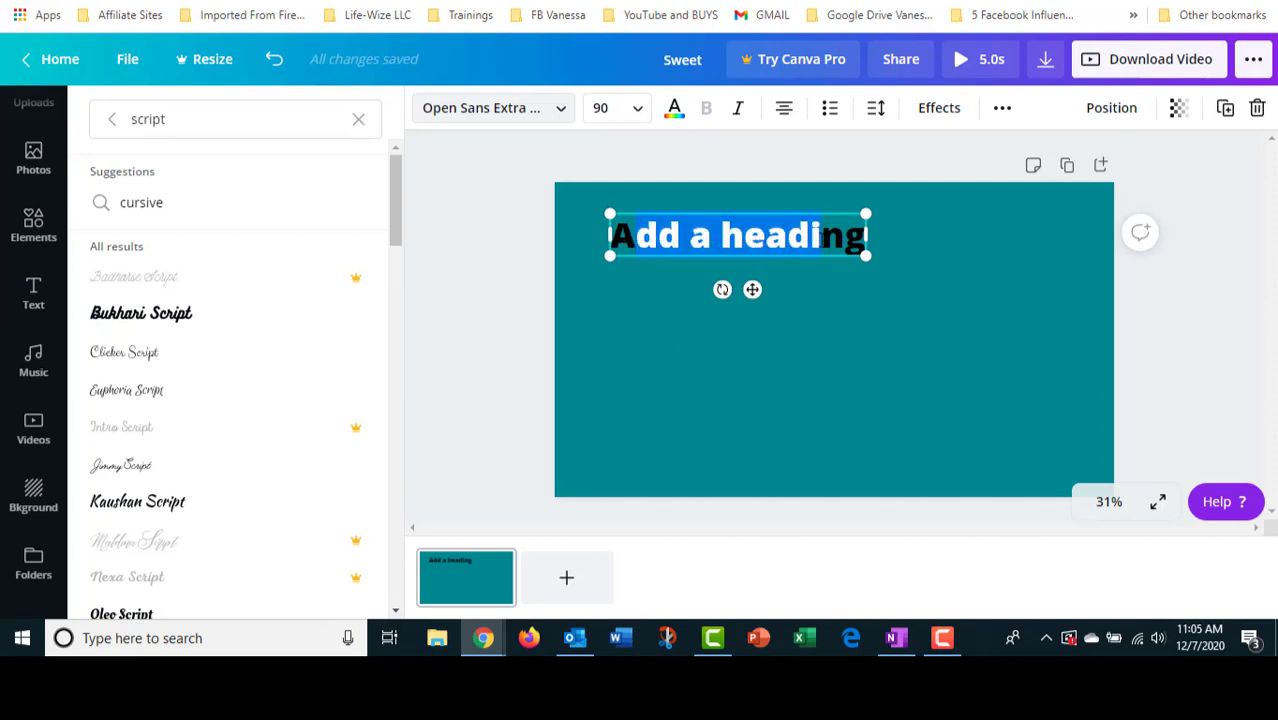
pyautogui.click(566, 116)
pyautogui.click(563, 112)
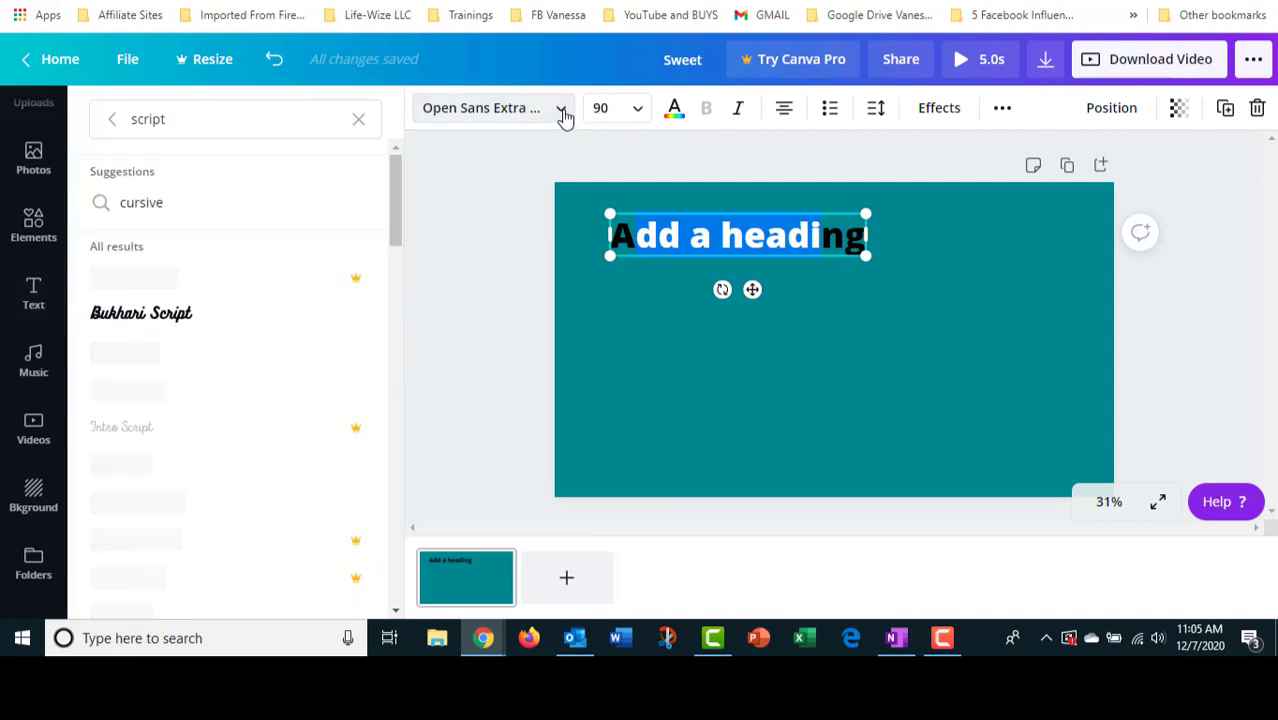
pyautogui.click(205, 114)
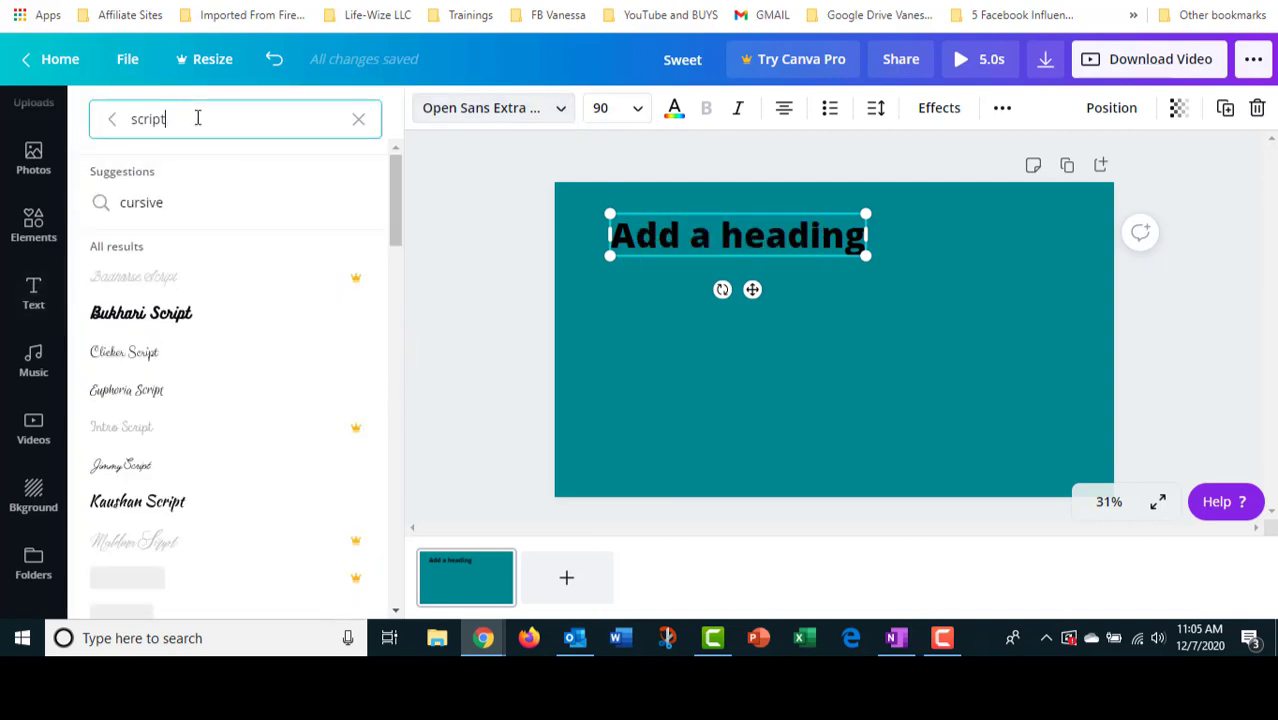
pyautogui.click(177, 212)
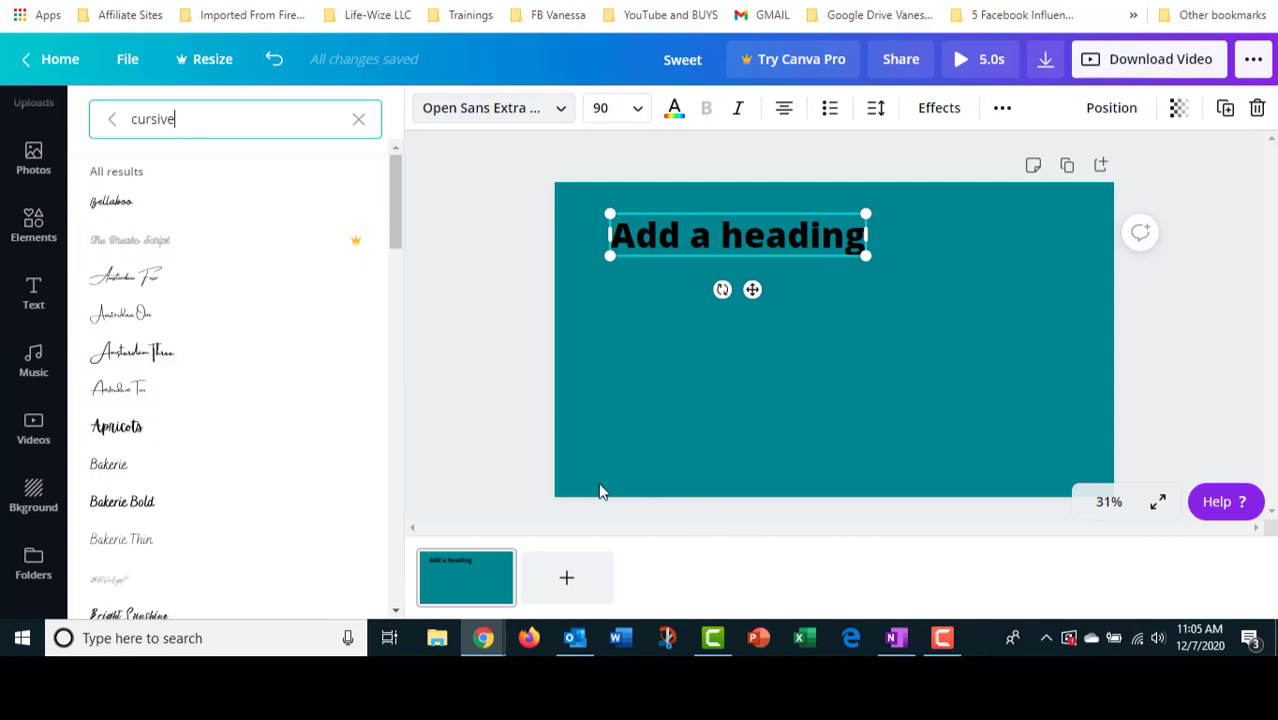
pyautogui.click(942, 638)
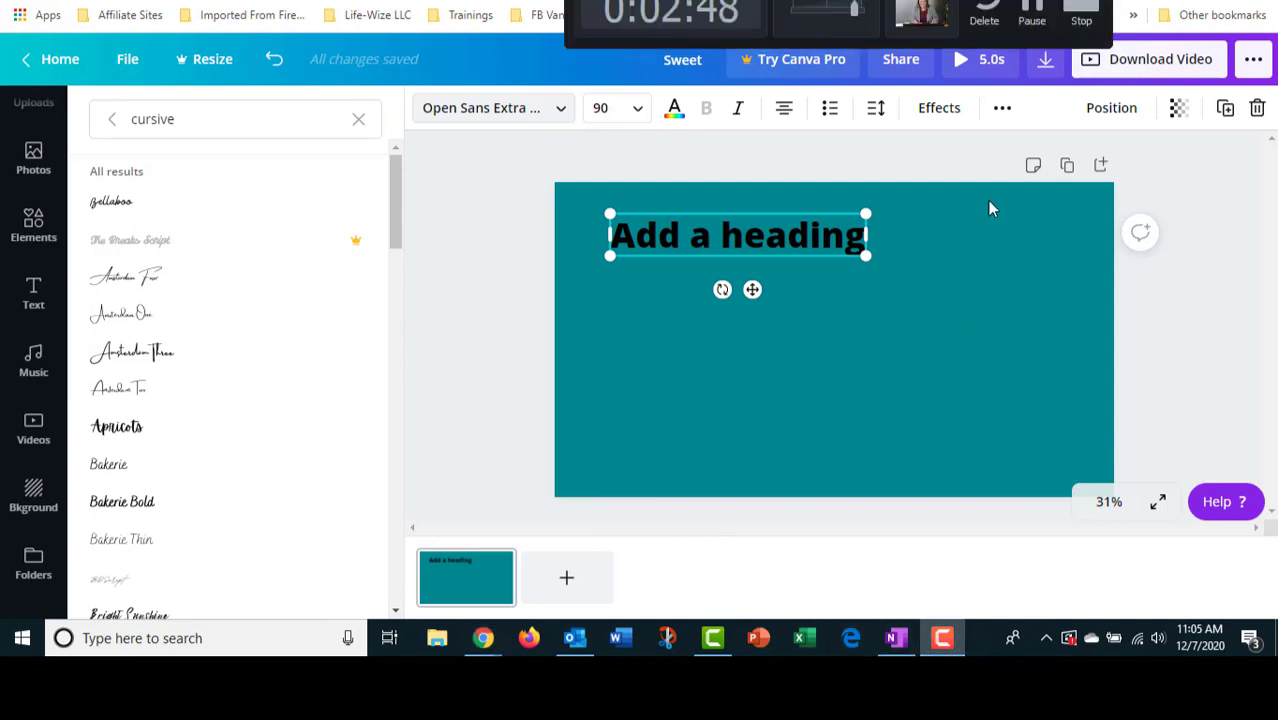
pyautogui.click(1031, 18)
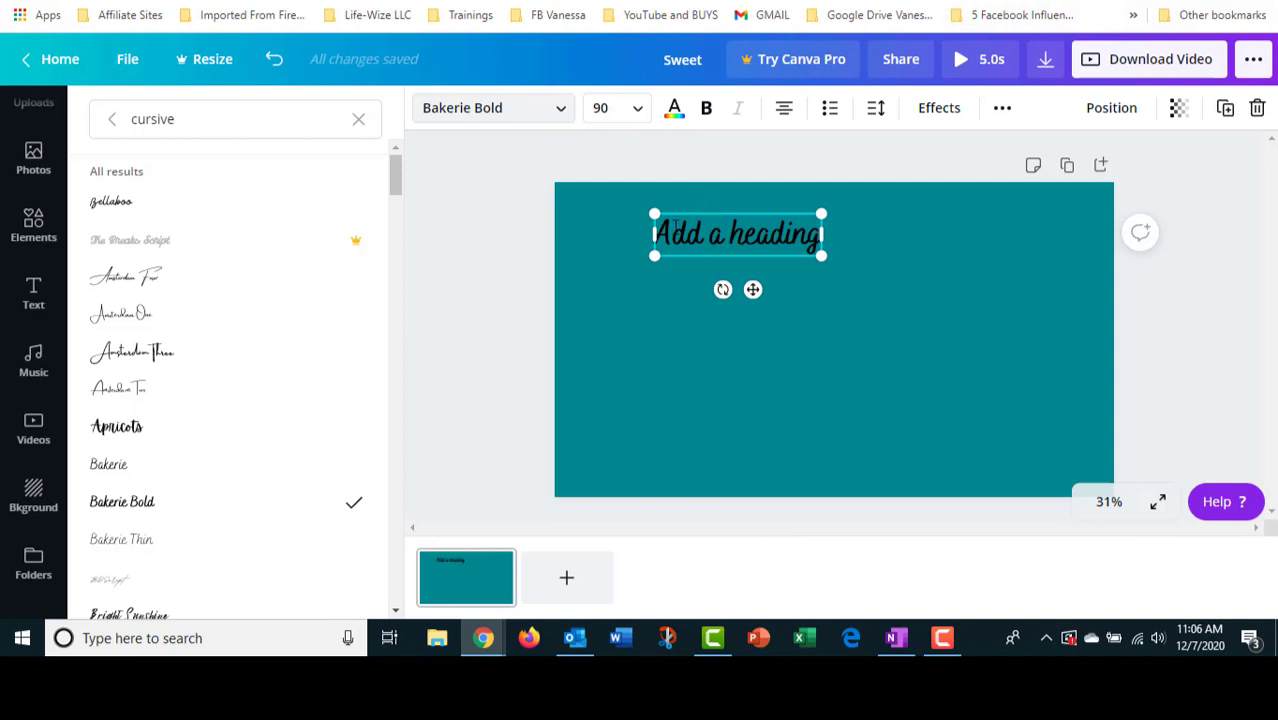
# Step: Replace the placeholder heading text with "Thank you for Watching"
pyautogui.moveTo(654, 233); pyautogui.dragTo(821, 232)
pyautogui.write('Thank')
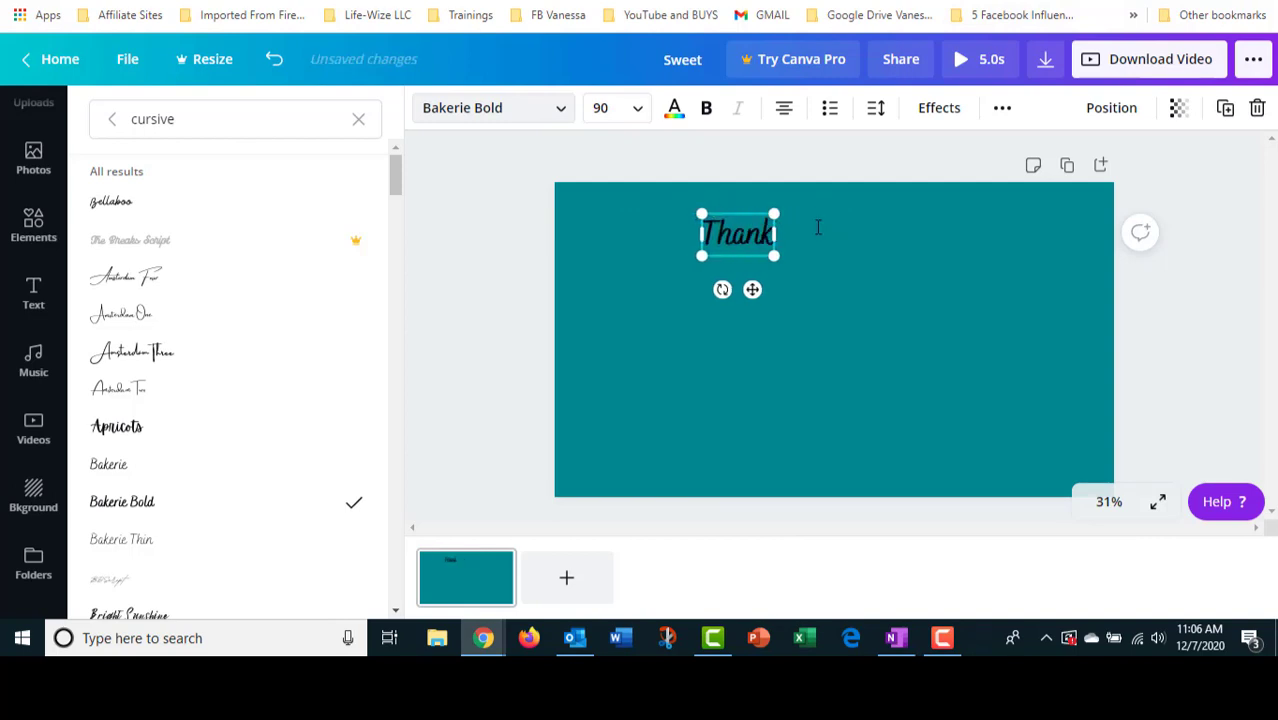
pyautogui.write(' you for Watching')
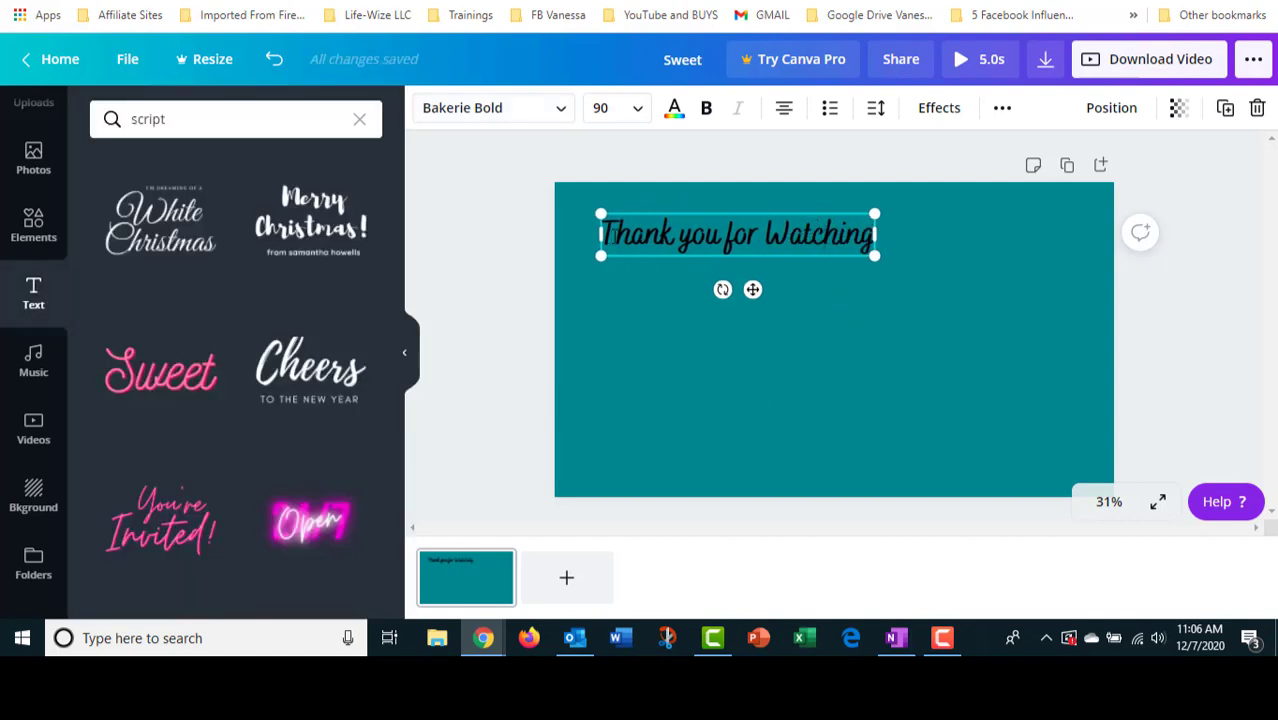
# Step: Change the text colour of the word "Thank" in the heading to white
pyautogui.moveTo(603, 234); pyautogui.dragTo(680, 236)
pyautogui.hotkey('ctrl', 'c')
pyautogui.click(611, 232)
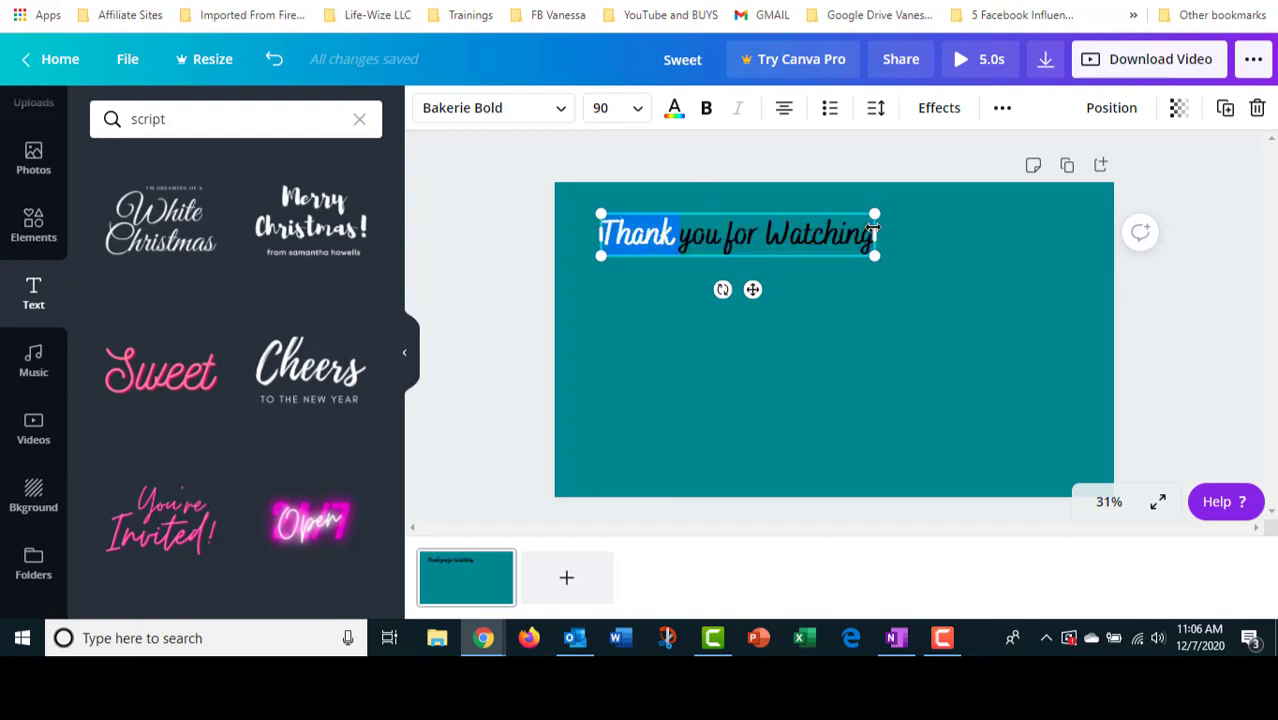
pyautogui.click(676, 112)
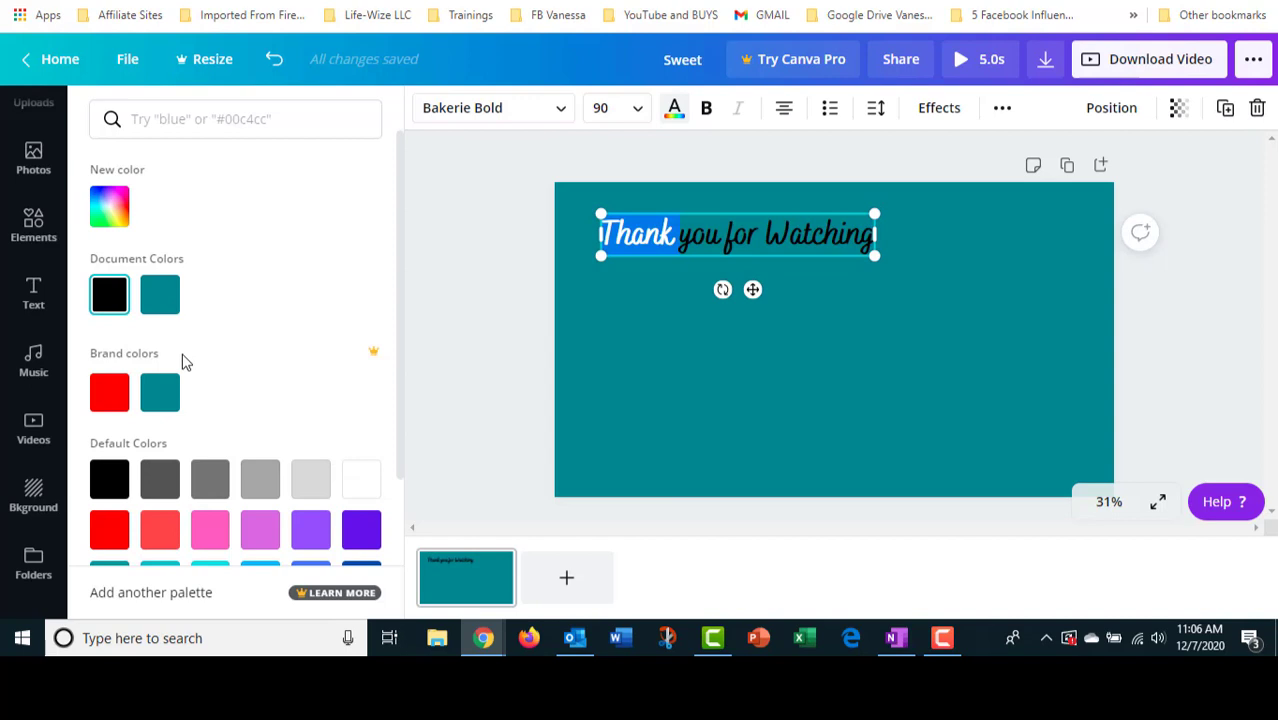
pyautogui.click(360, 488)
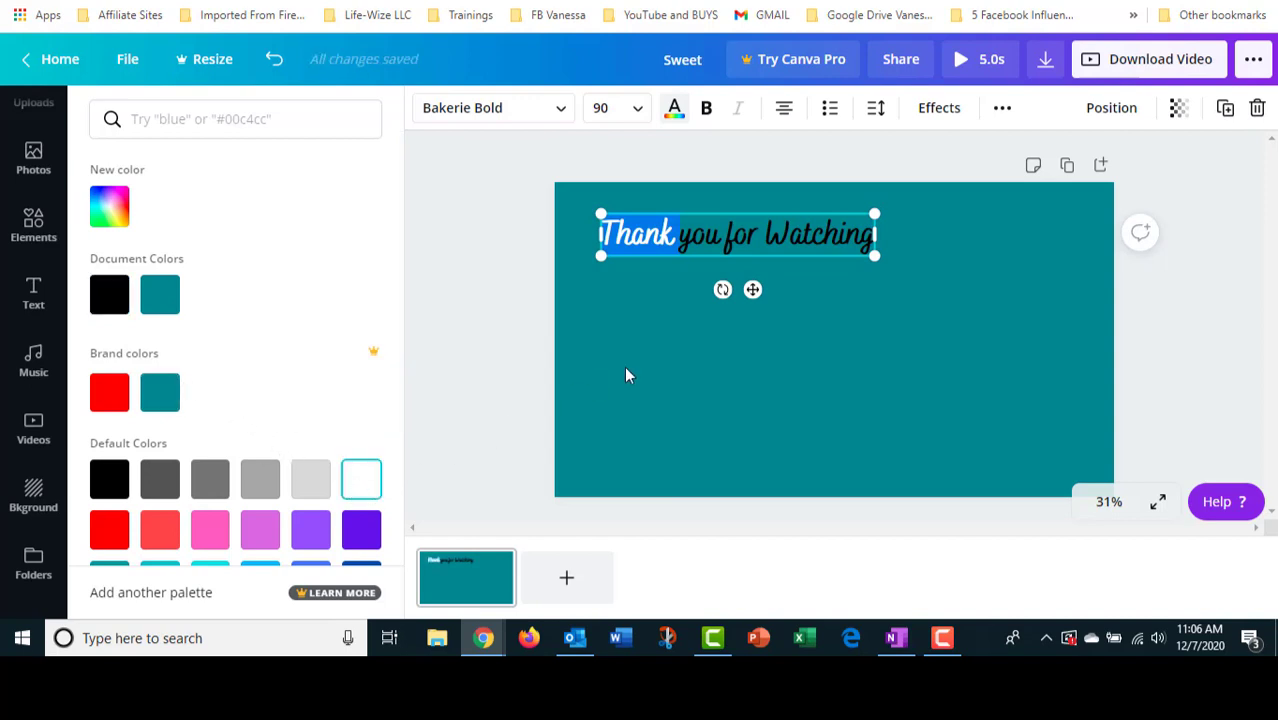
# Step: Colour the remaining heading words "you for Watching" white and shift the heading slightly to the left
pyautogui.click(686, 234)
pyautogui.moveTo(686, 234); pyautogui.dragTo(878, 234)
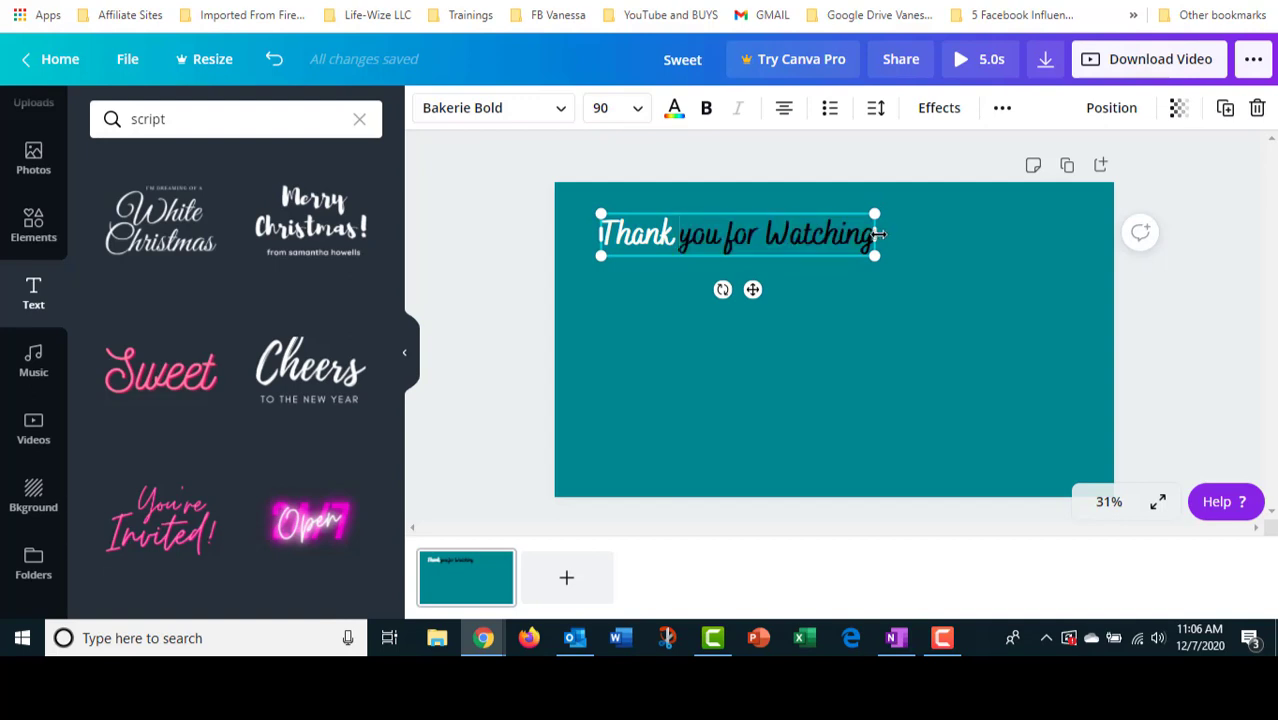
pyautogui.moveTo(682, 238); pyautogui.dragTo(876, 236)
pyautogui.click(763, 255)
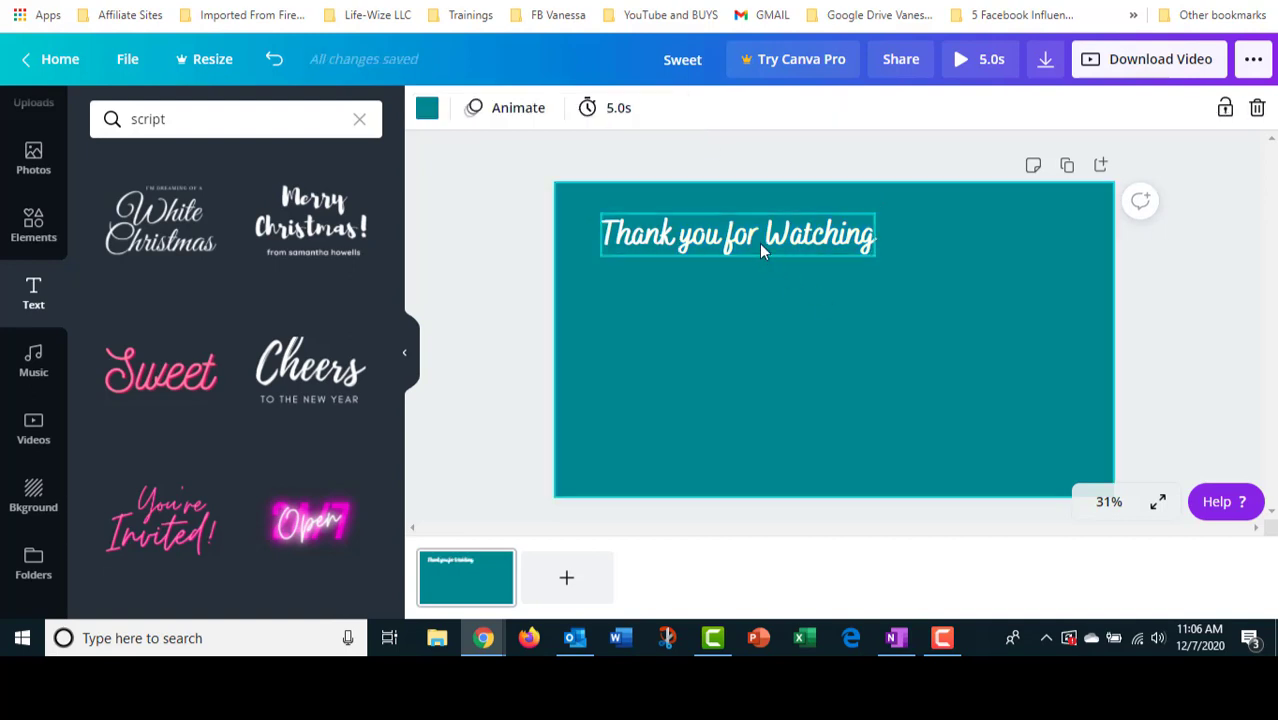
pyautogui.moveTo(759, 243); pyautogui.dragTo(750, 240)
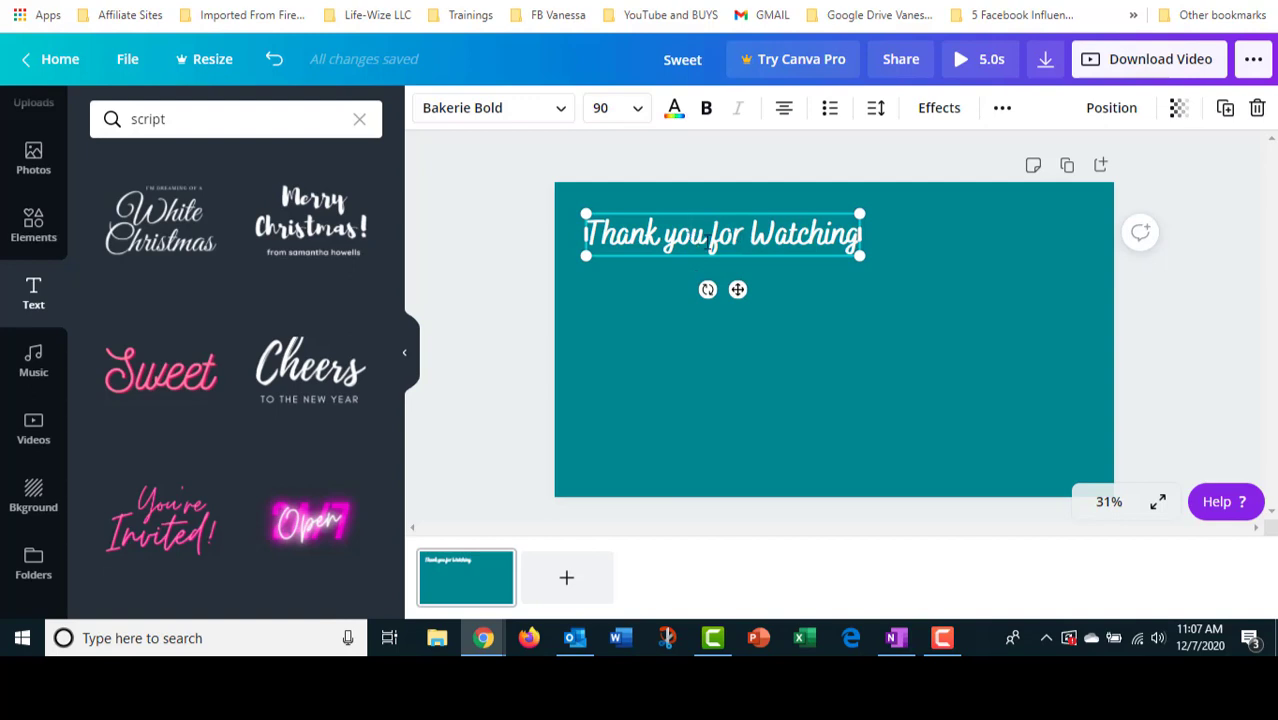
# Step: Paste the copied heading text as a separate text box and move it to the upper right of the page
pyautogui.moveTo(590, 233); pyautogui.dragTo(858, 229)
pyautogui.click(907, 326)
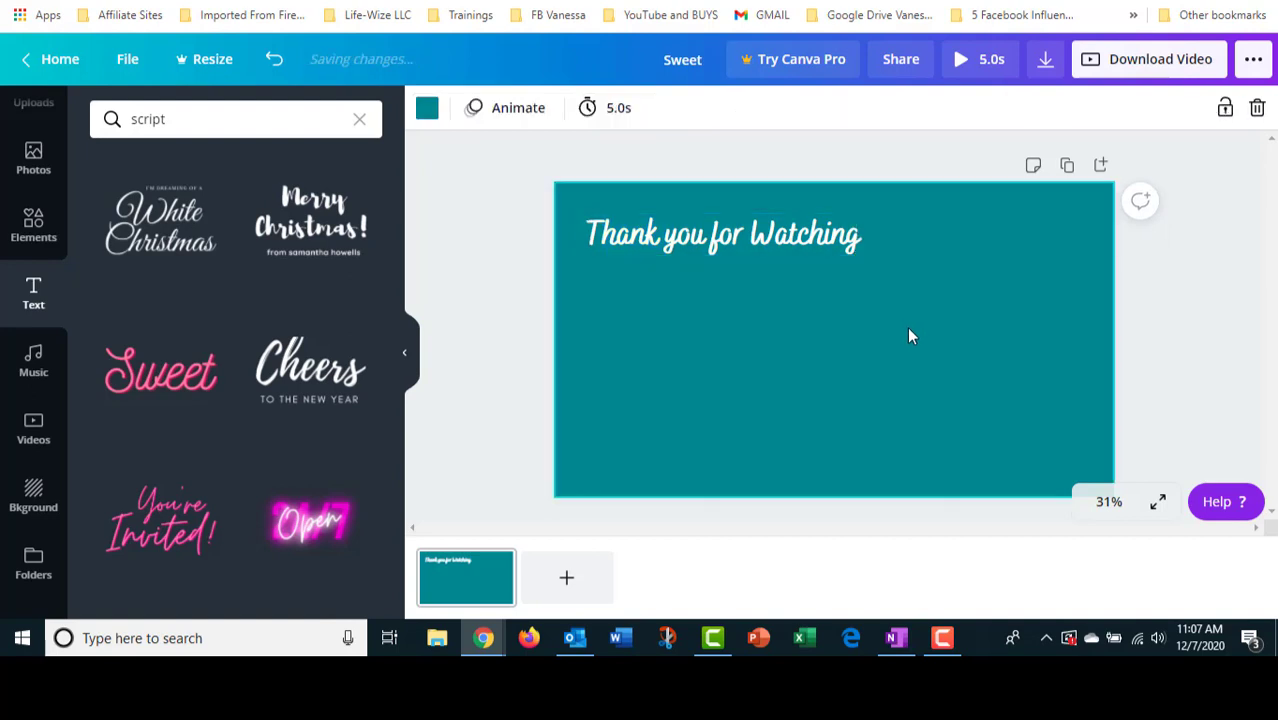
pyautogui.hotkey('ctrl', 'v')
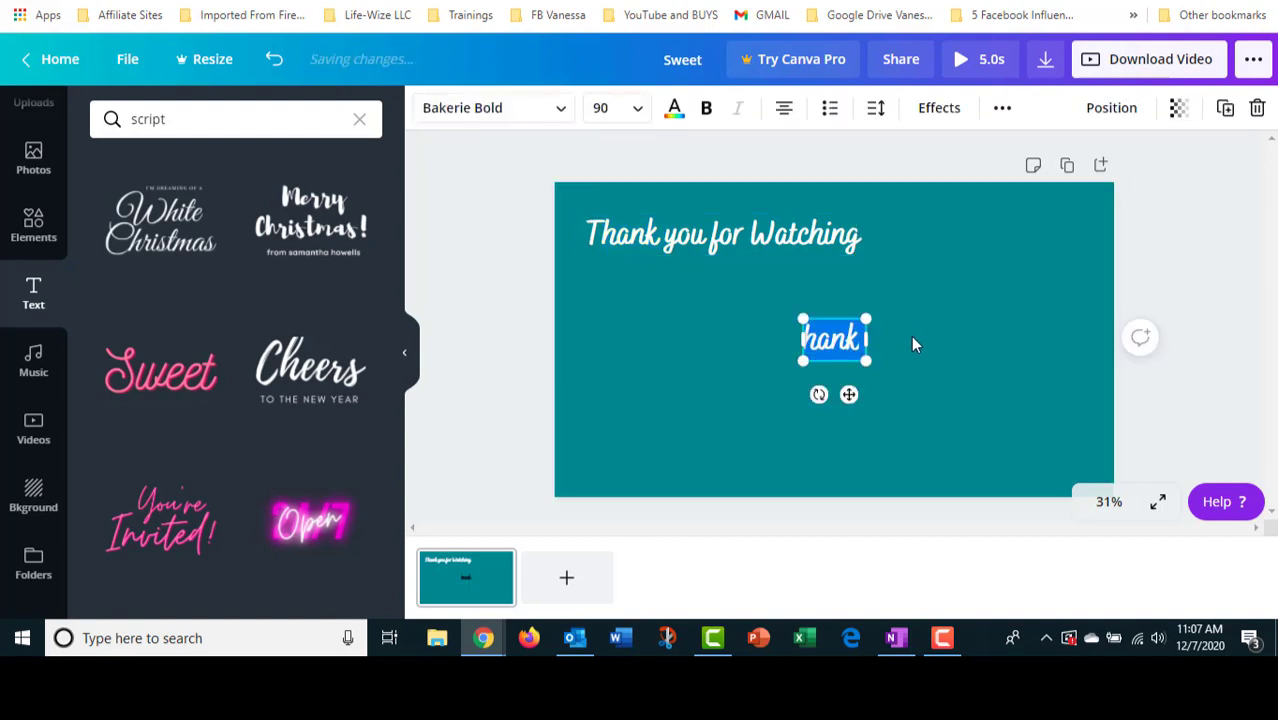
pyautogui.click(830, 344)
pyautogui.hotkey('shift', 'Left')
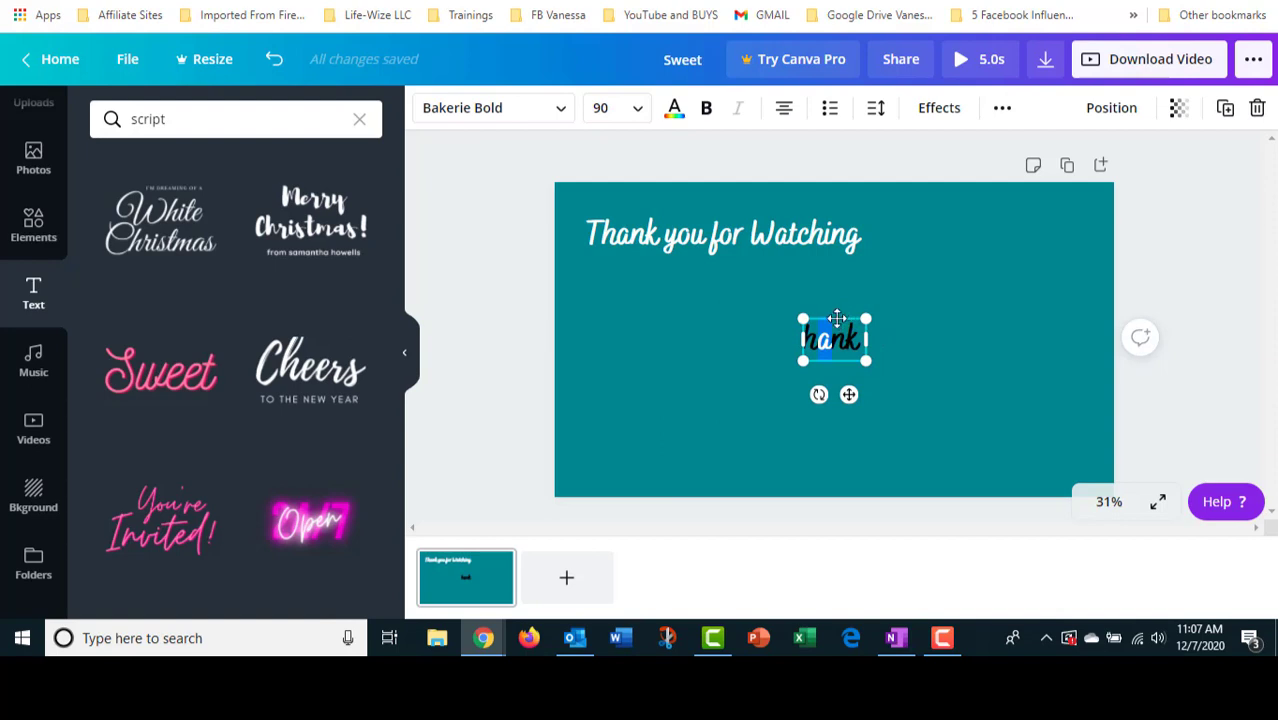
pyautogui.moveTo(864, 315); pyautogui.dragTo(989, 242)
pyautogui.click(957, 333)
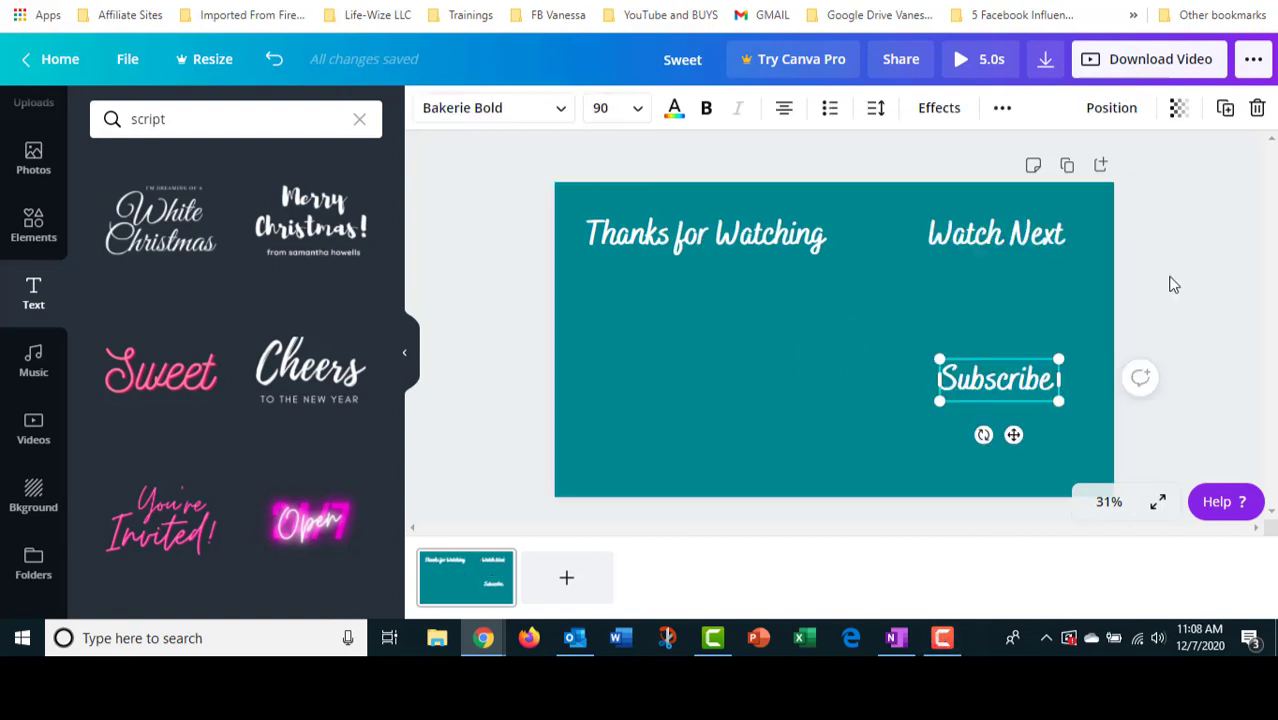
# Step: Search the elements library for "circle"
pyautogui.click(1162, 256)
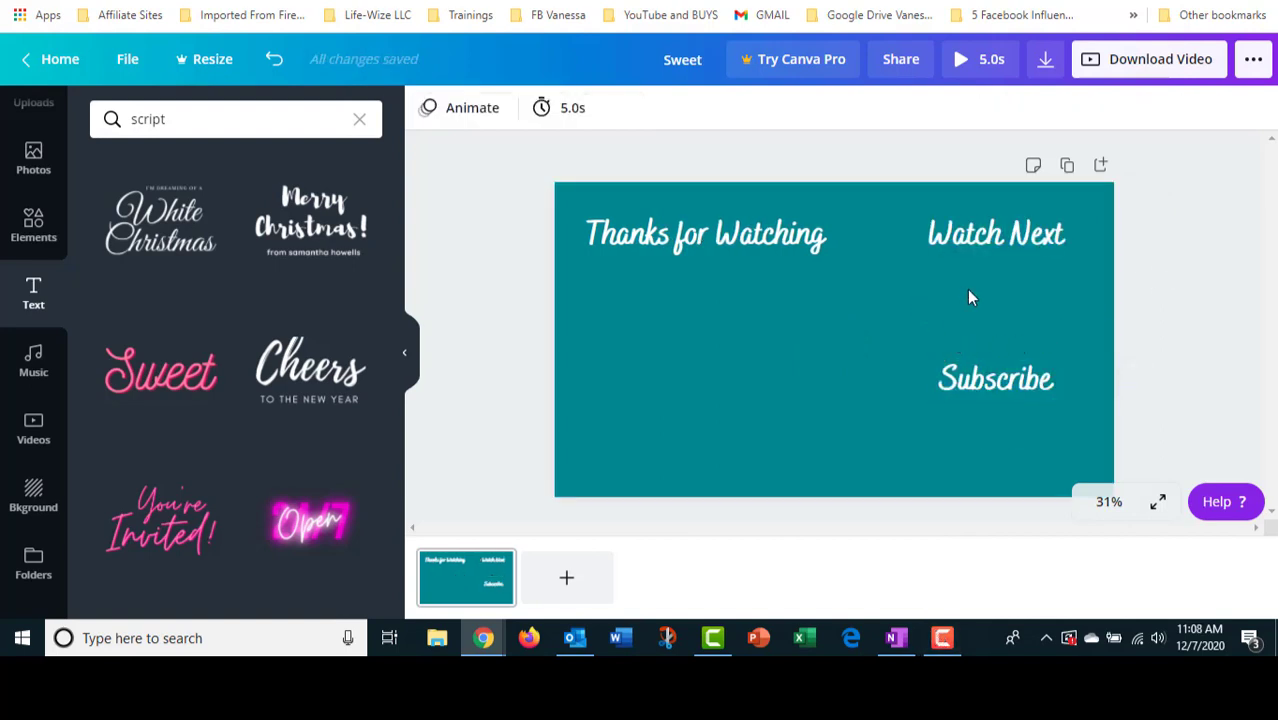
pyautogui.click(33, 222)
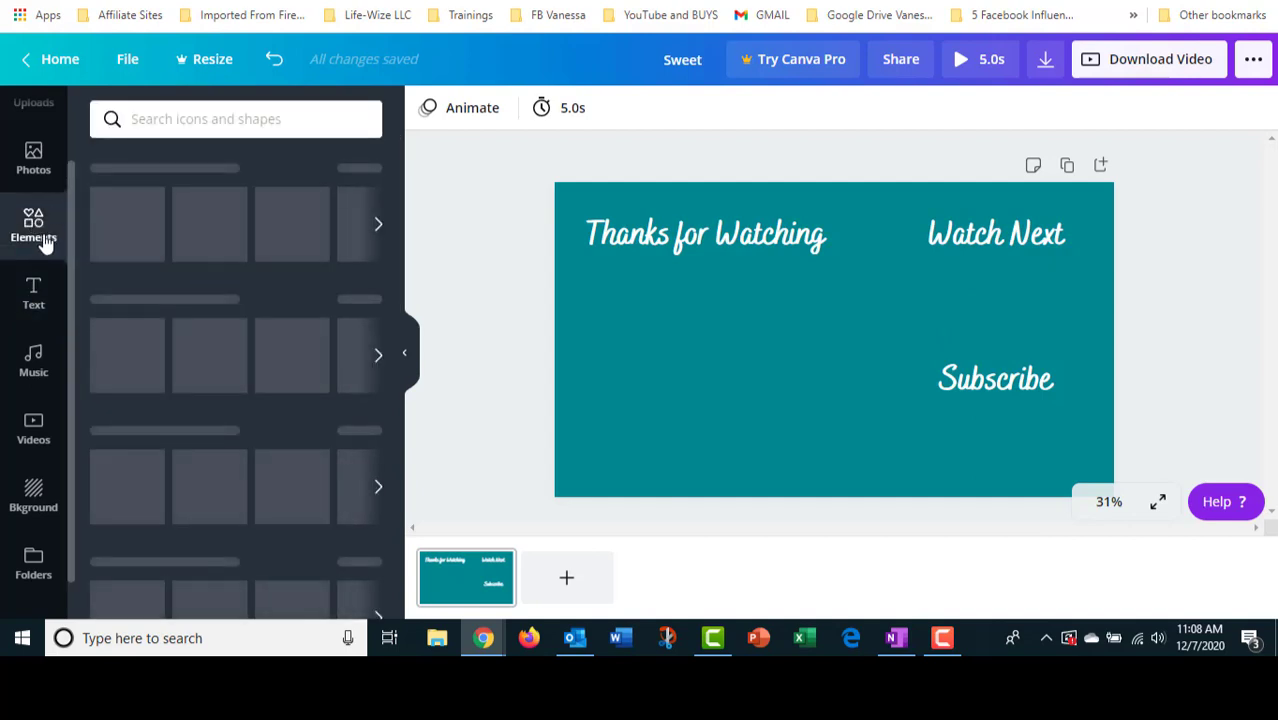
pyautogui.click(155, 119)
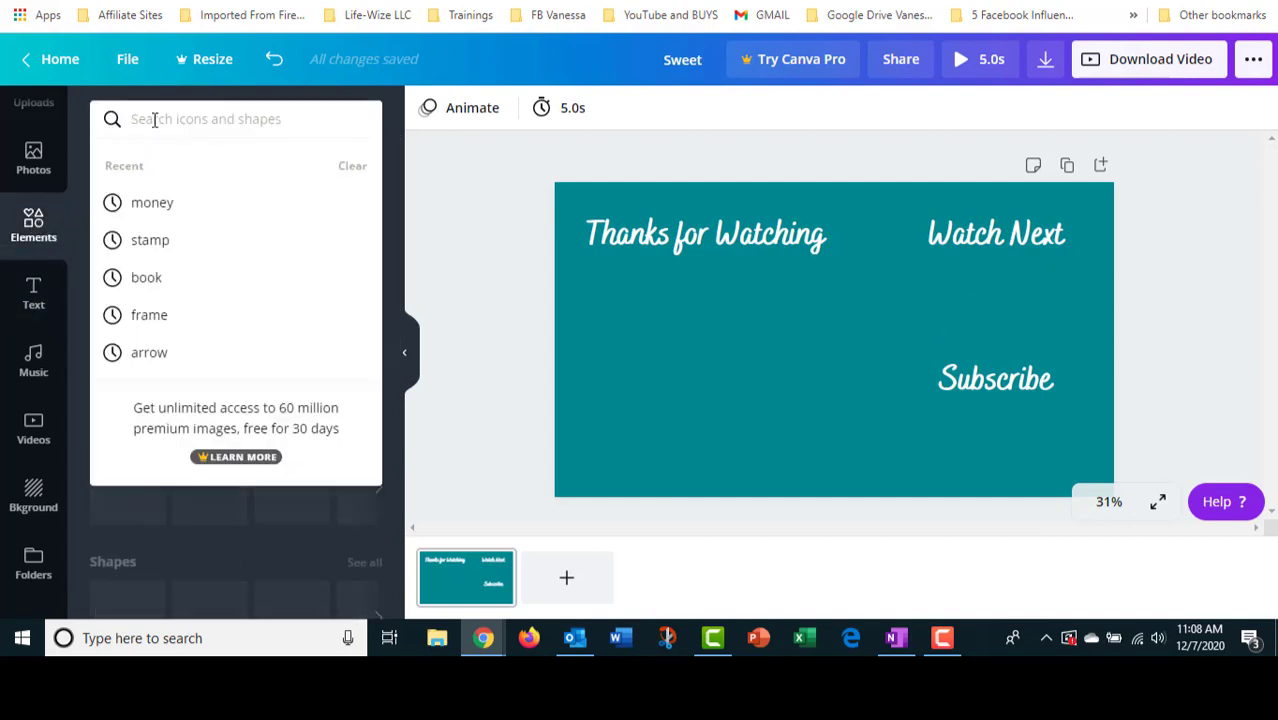
pyautogui.write('circle')
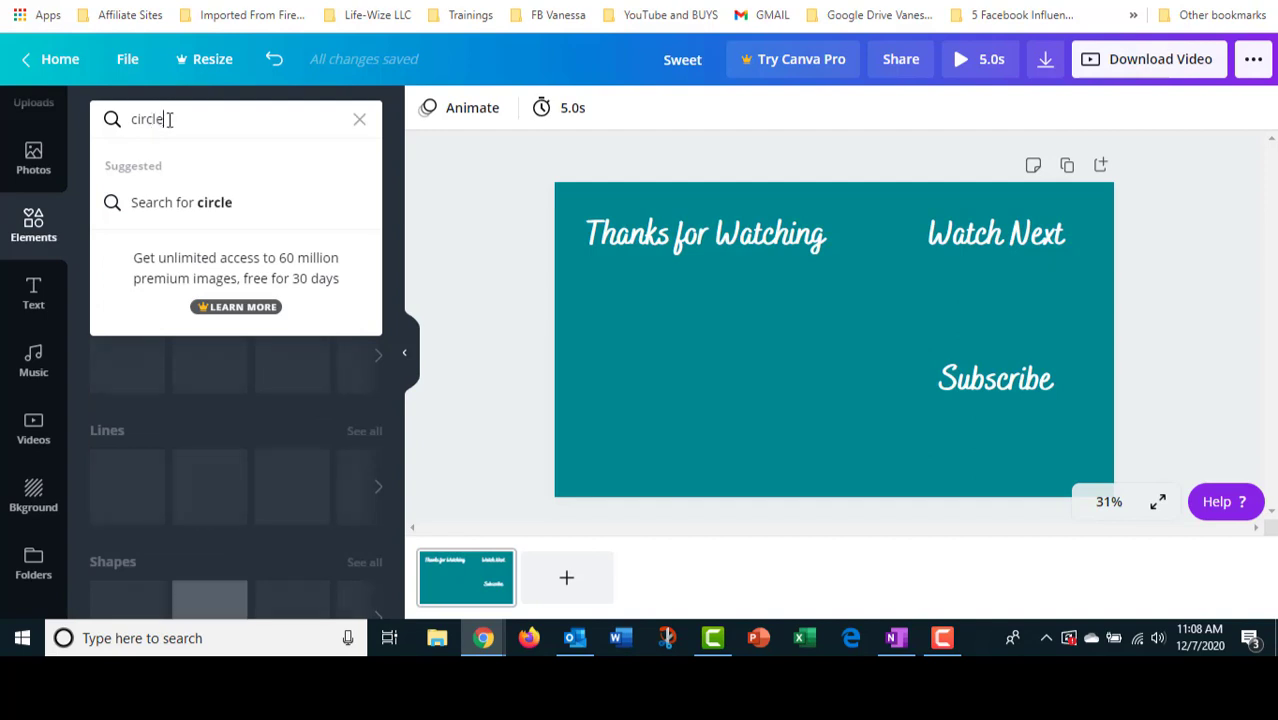
pyautogui.press('Return')
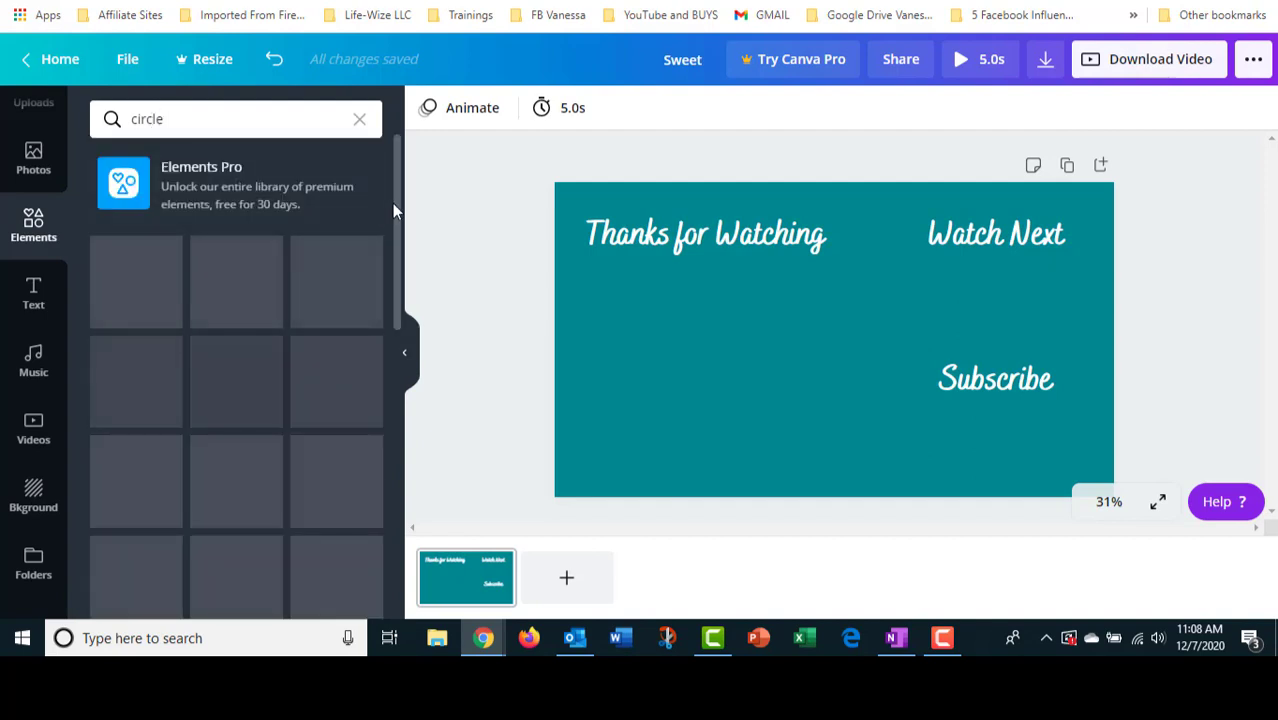
# Step: Add the solid circle to the page, shrunk to a small size and placed beneath the Subscribe text
pyautogui.scroll(-1, 393, 203)
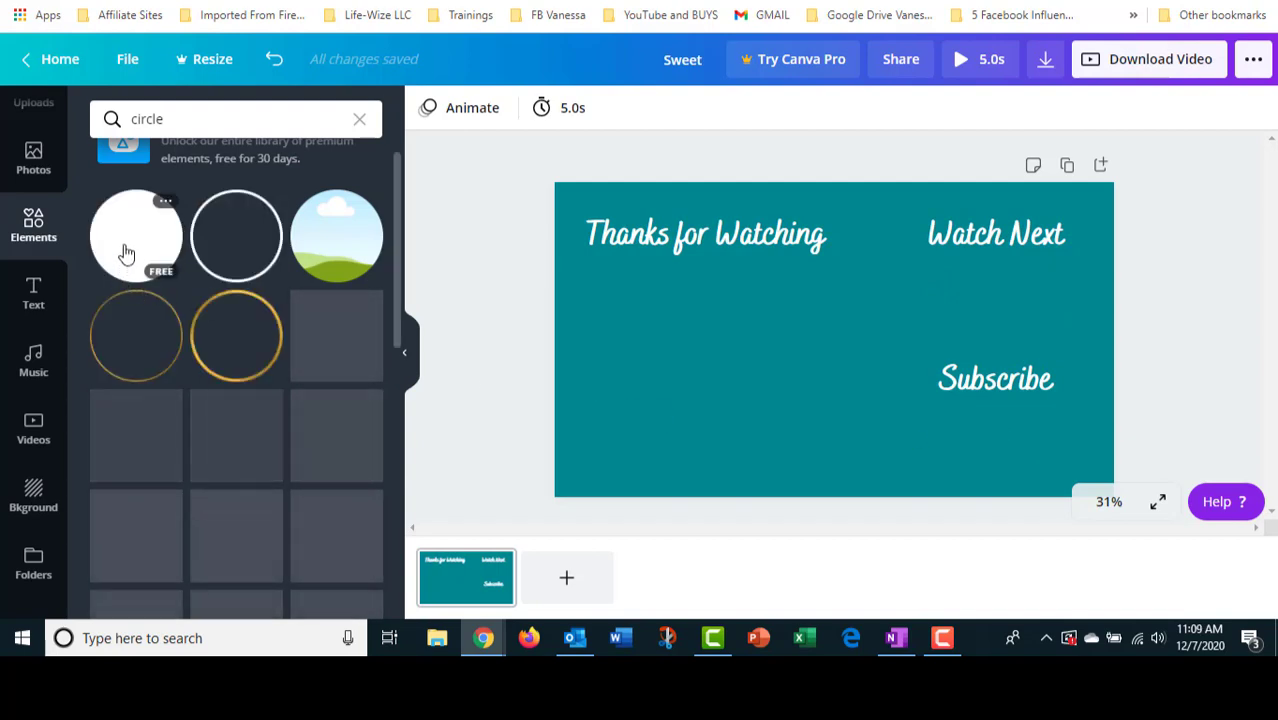
pyautogui.click(124, 250)
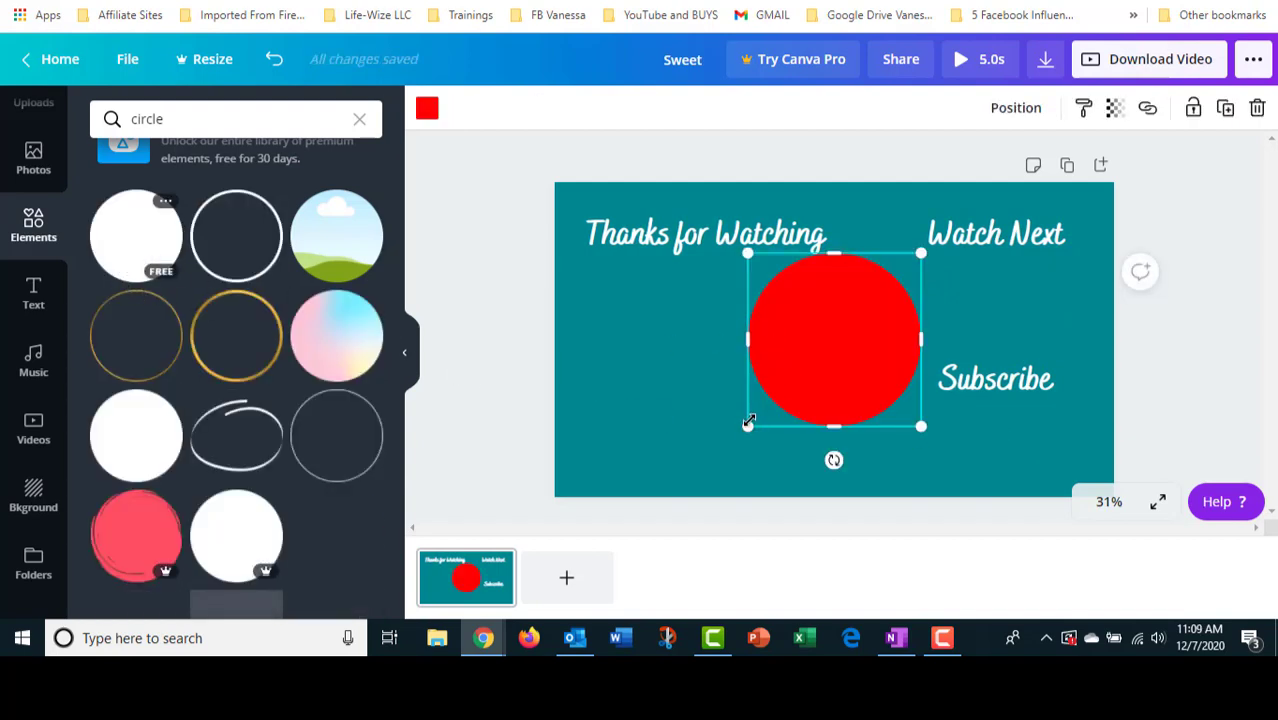
pyautogui.moveTo(747, 426); pyautogui.dragTo(992, 441)
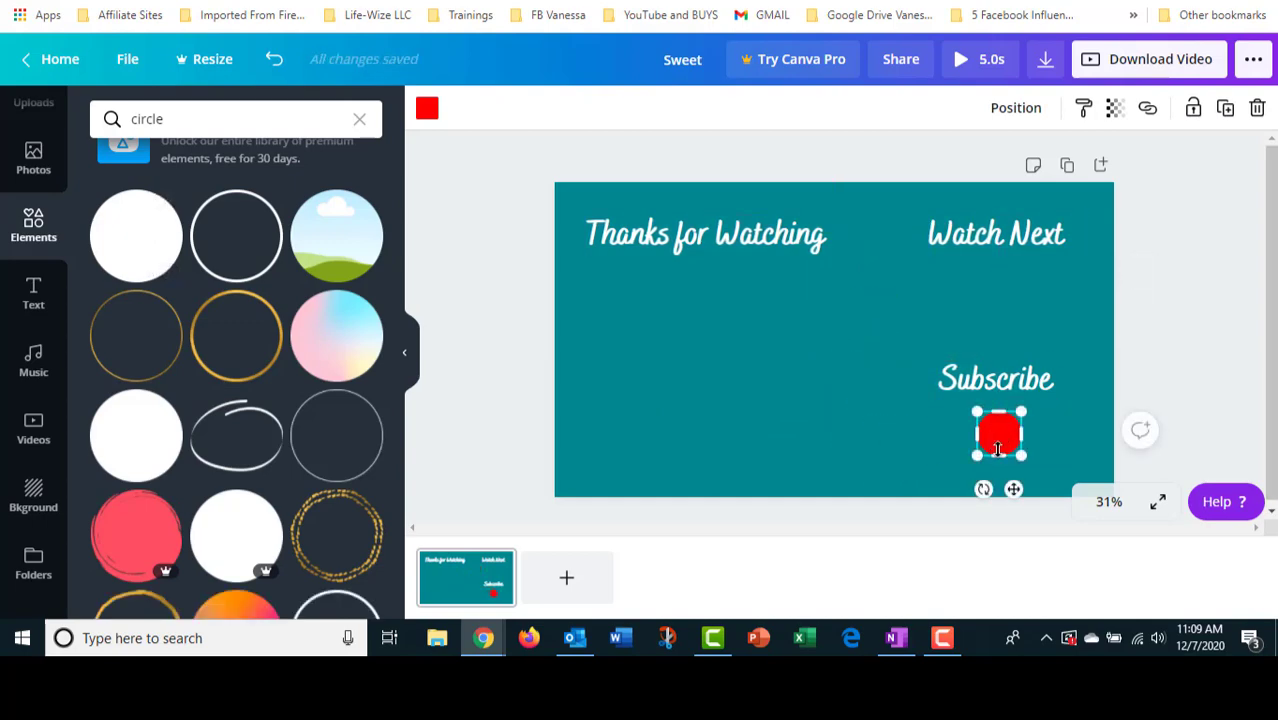
# Step: Recolour the circle beneath the Subscribe text white
pyautogui.click(428, 110)
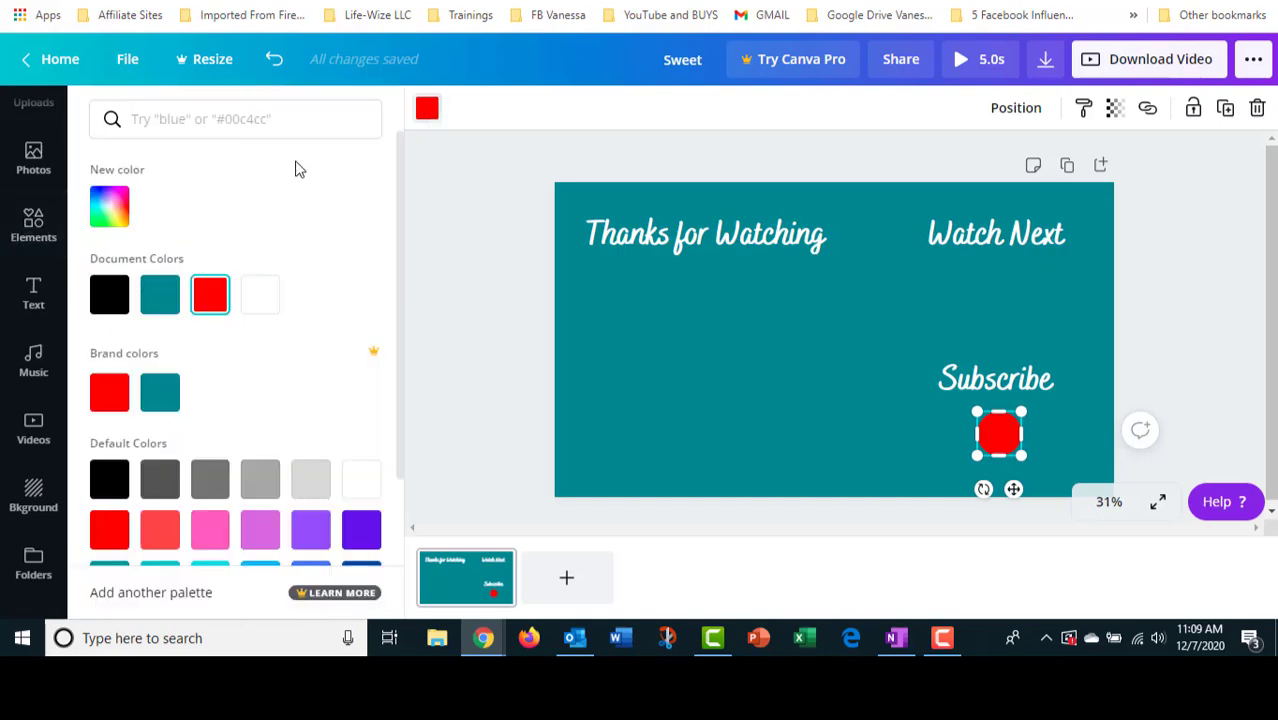
pyautogui.click(260, 313)
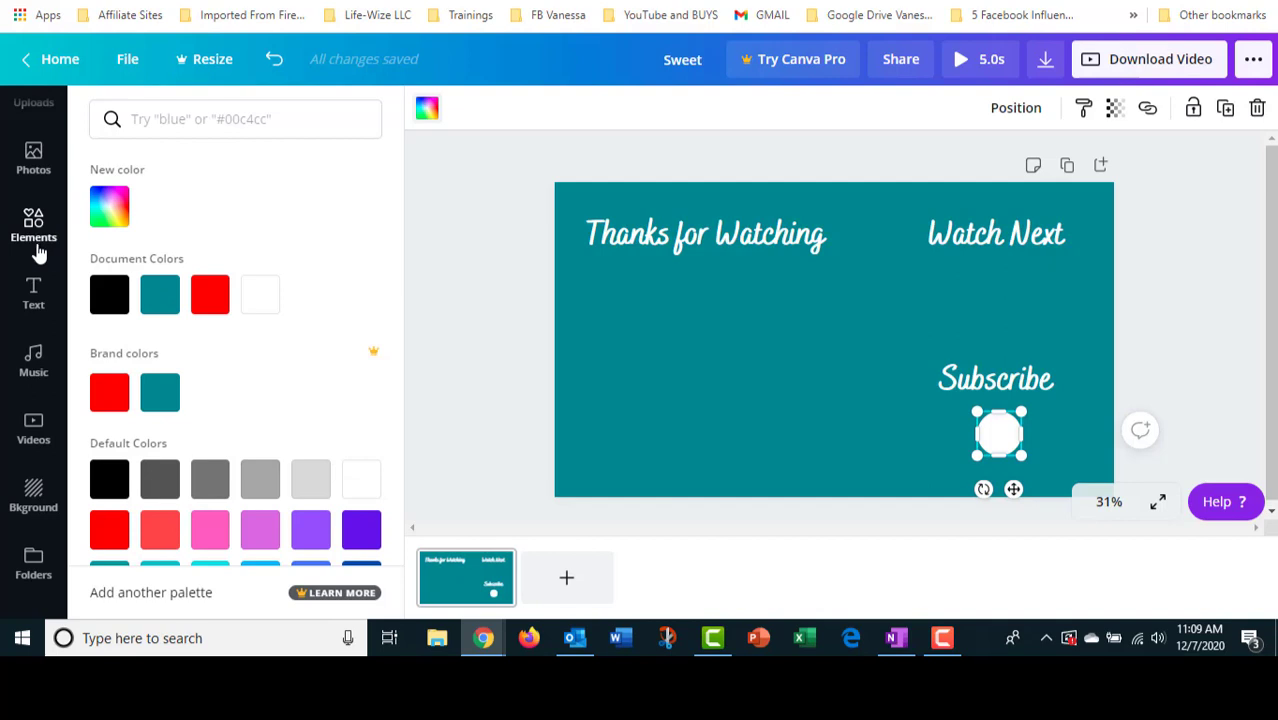
pyautogui.press('Escape')
# Step: Search the elements library for "square" and add the solid square beneath the Thanks for Watching heading
pyautogui.click(176, 118)
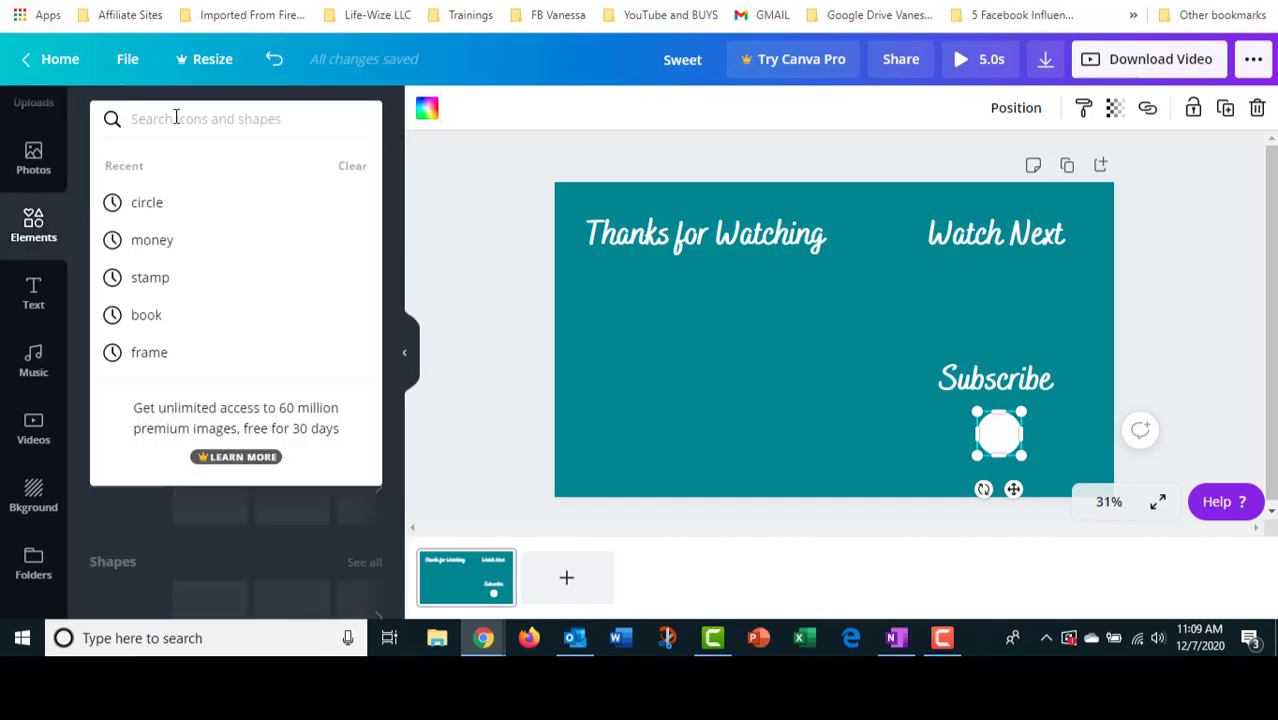
pyautogui.write('square')
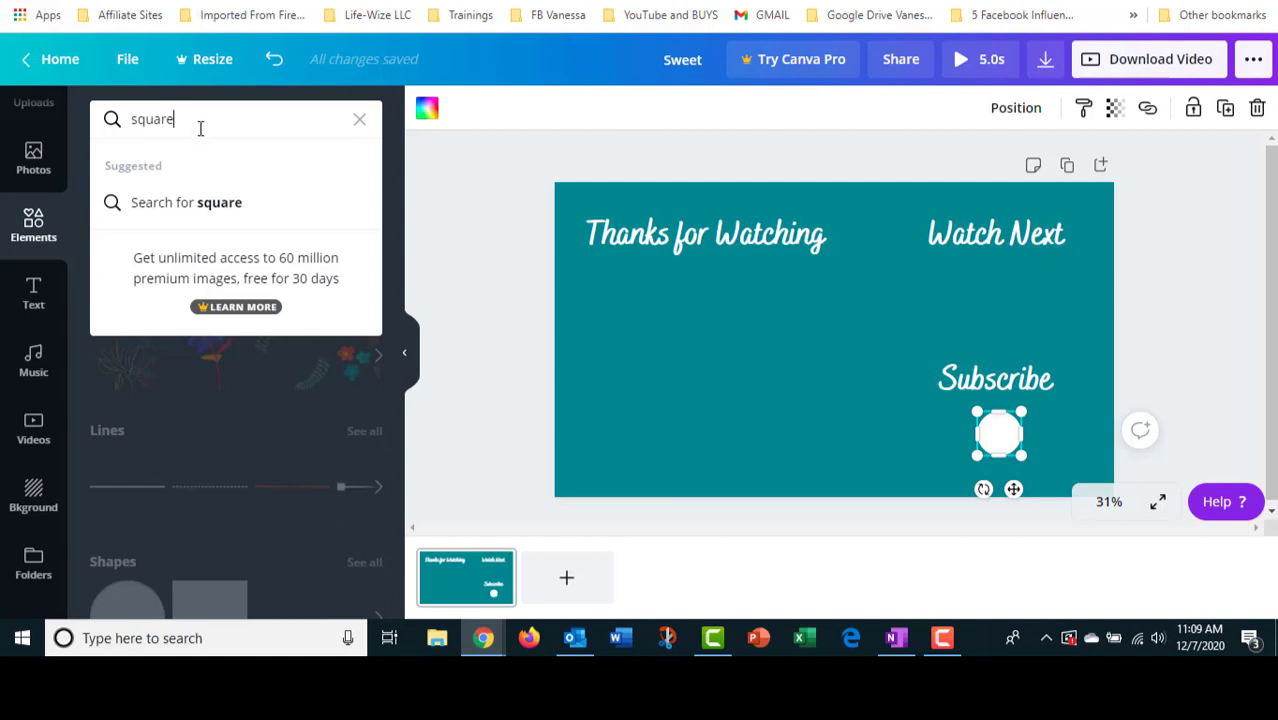
pyautogui.press('Return')
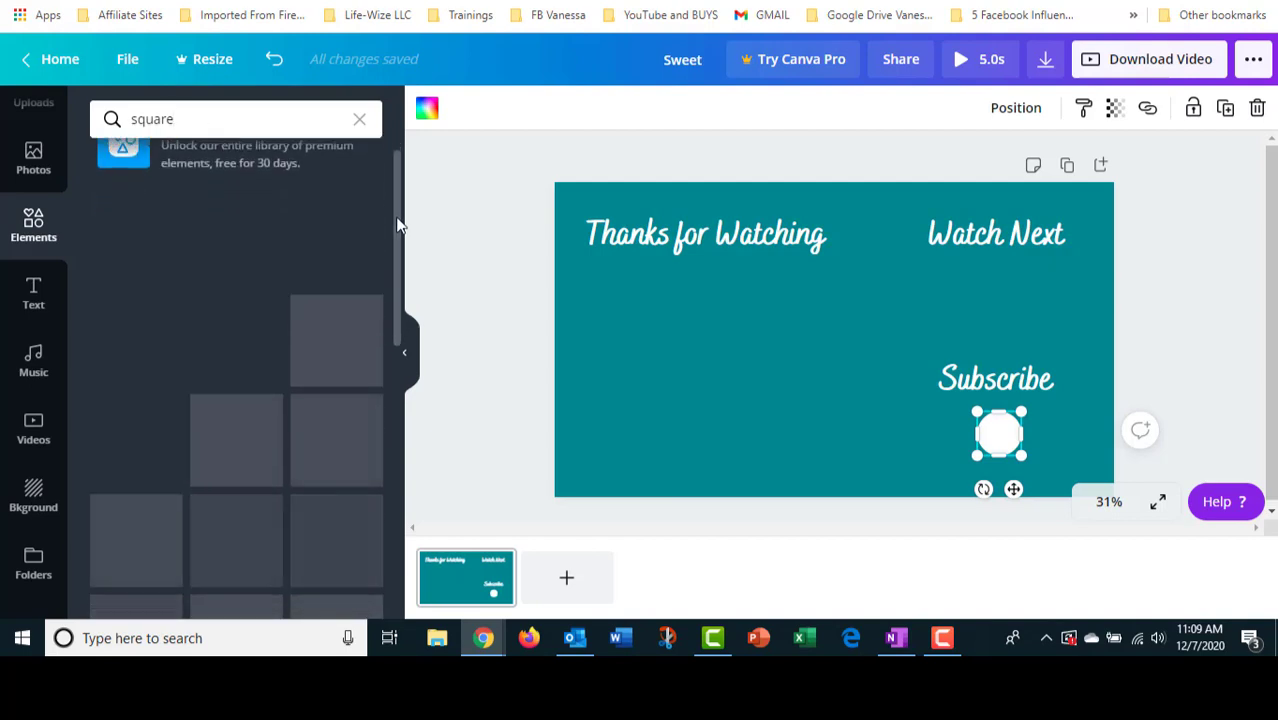
pyautogui.click(148, 294)
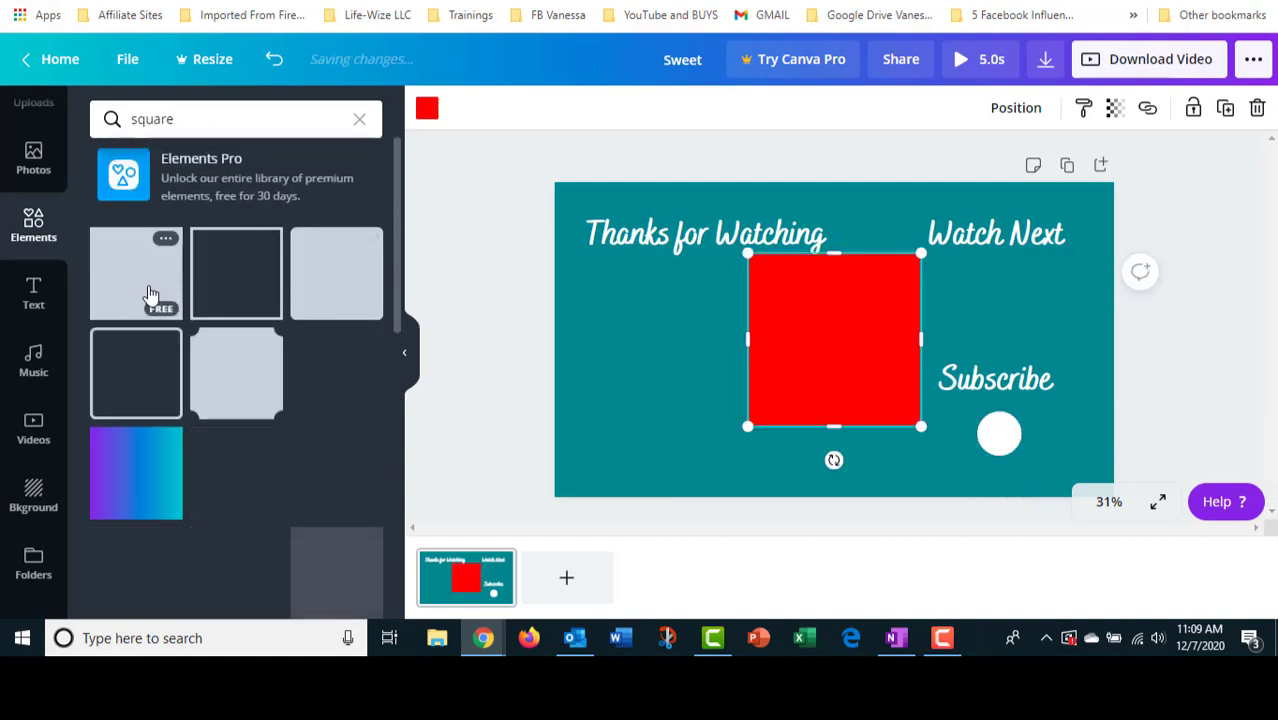
pyautogui.moveTo(791, 341); pyautogui.dragTo(679, 351)
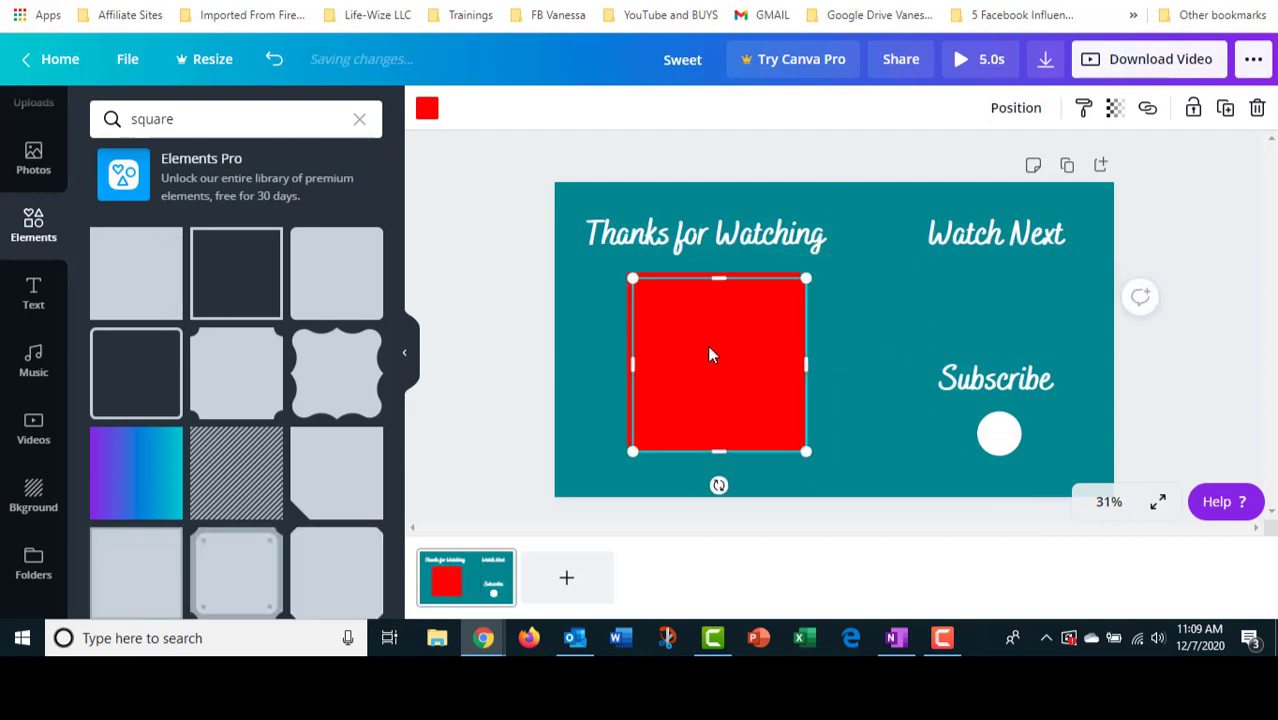
# Step: Duplicate the square and place the copy as a small horizontal rectangle beneath the Watch Next text
pyautogui.hotkey('ctrl', 'd')
pyautogui.moveTo(787, 425); pyautogui.dragTo(998, 292)
# Step: Shrink the large square to a small size and centre it beneath the Thanks for Watching heading
pyautogui.click(718, 390)
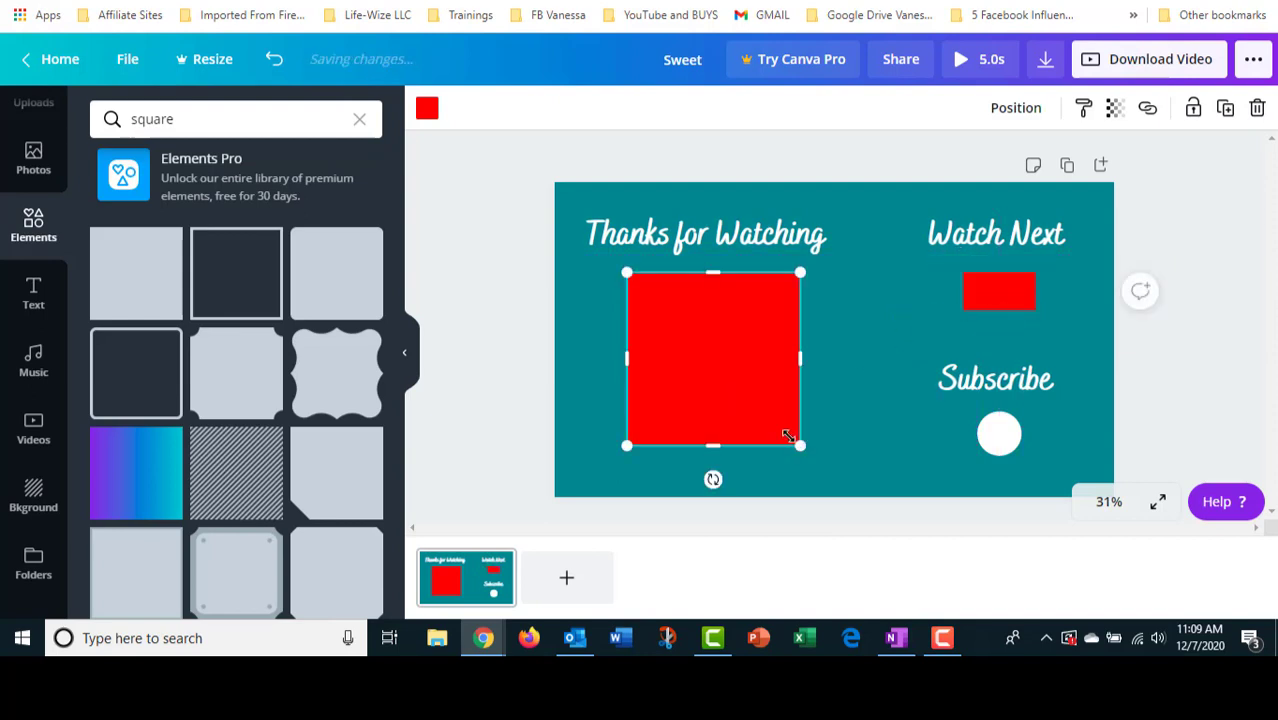
pyautogui.moveTo(800, 444); pyautogui.dragTo(712, 357)
pyautogui.moveTo(656, 318); pyautogui.dragTo(692, 327)
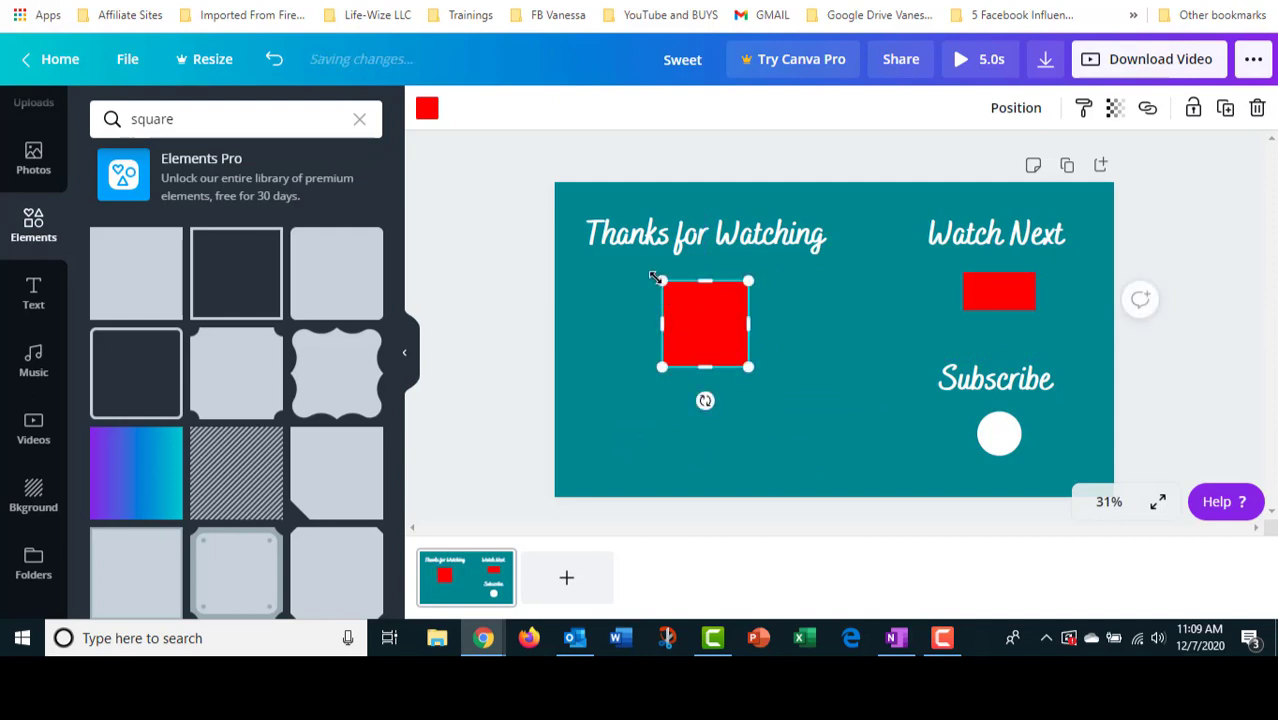
pyautogui.moveTo(663, 281); pyautogui.dragTo(684, 302)
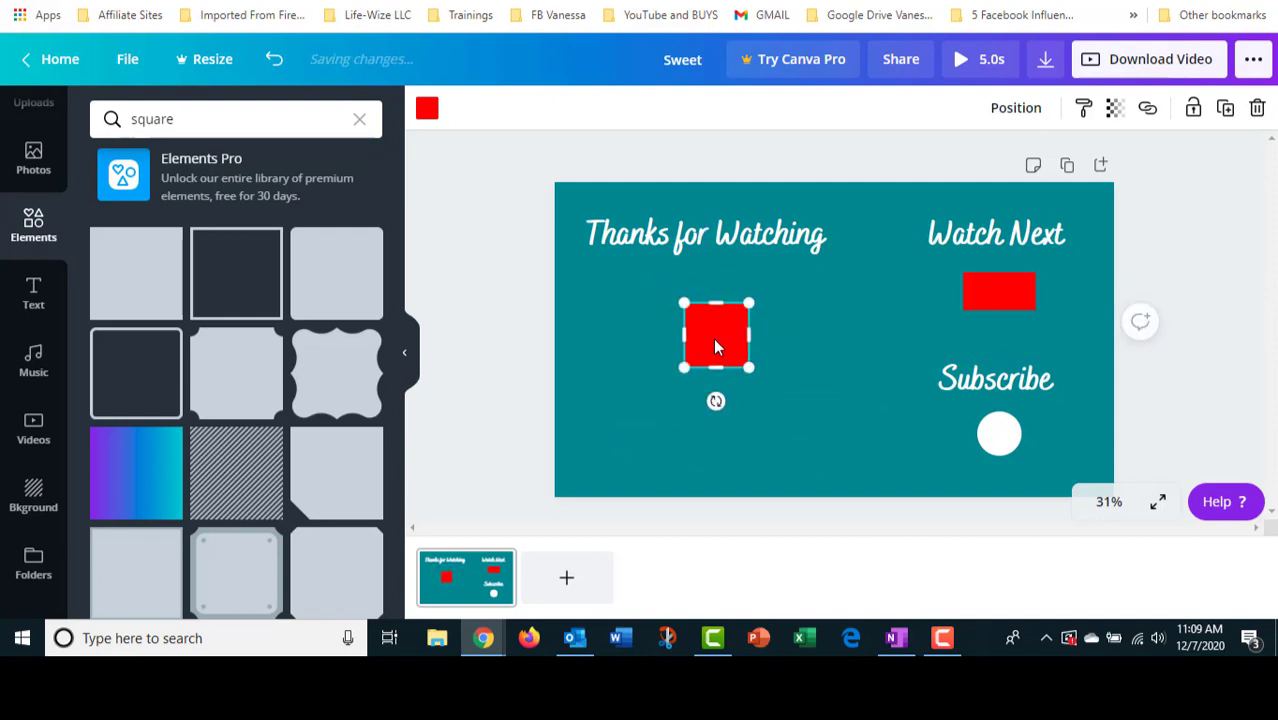
pyautogui.moveTo(715, 345); pyautogui.dragTo(704, 334)
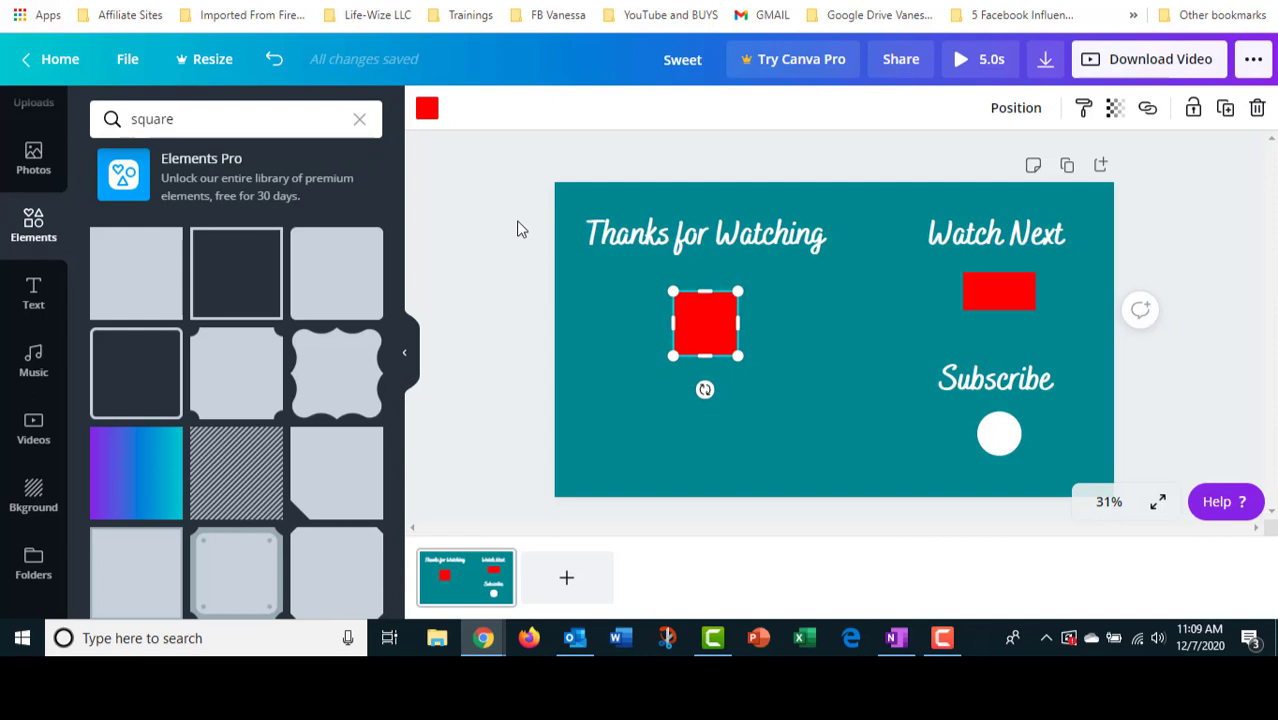
# Step: Recolour the square and the Watch Next rectangle white, leaving nothing selected
pyautogui.click(427, 108)
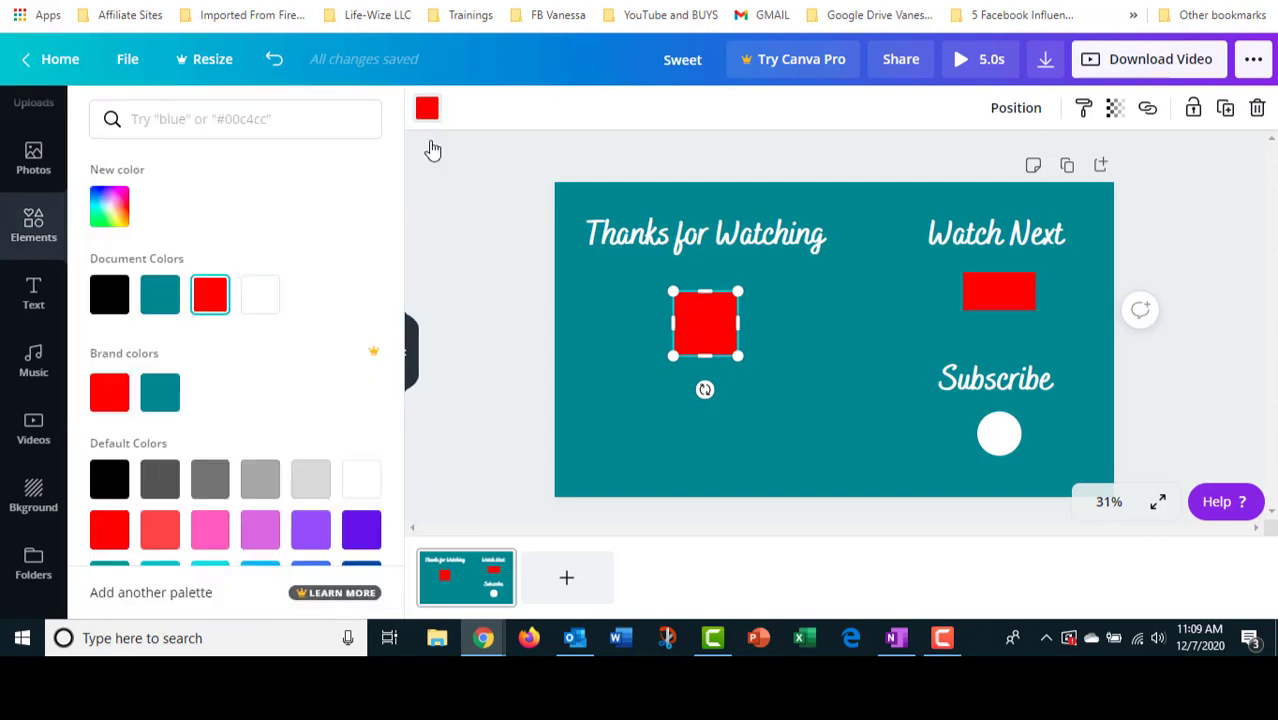
pyautogui.click(266, 302)
pyautogui.click(999, 291)
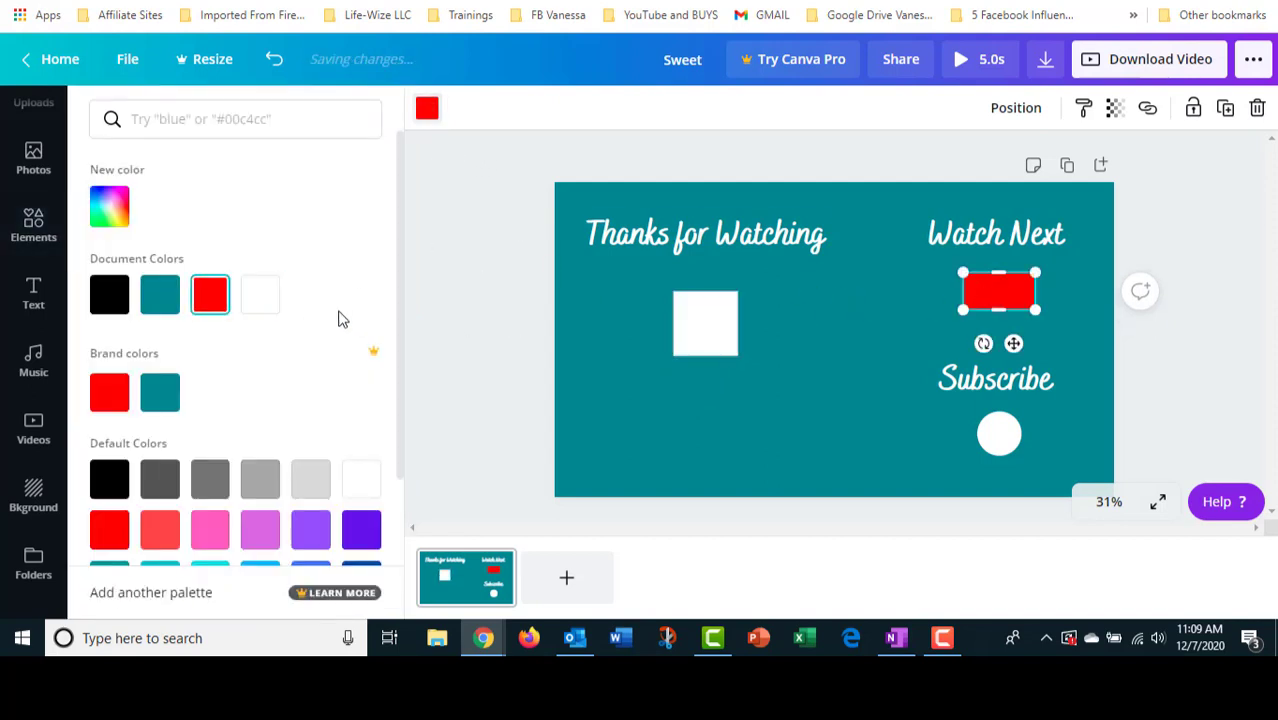
pyautogui.click(266, 304)
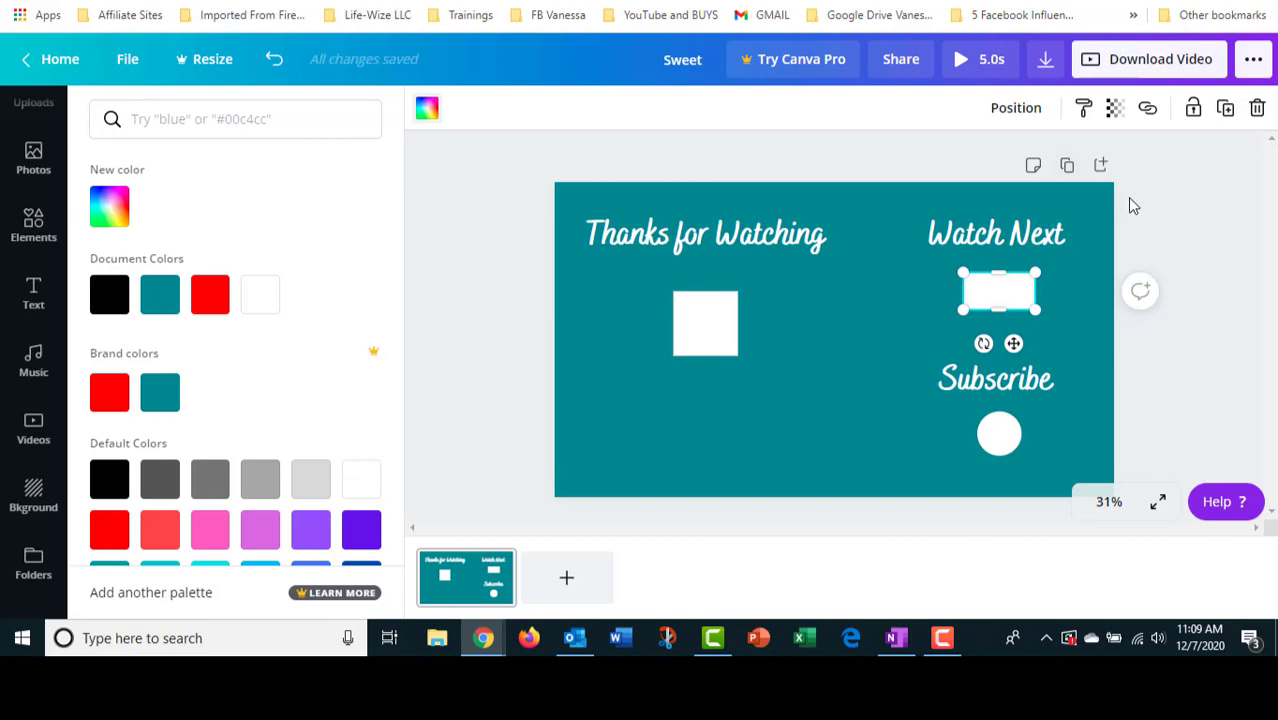
pyautogui.press('Escape')
pyautogui.click(1174, 220)
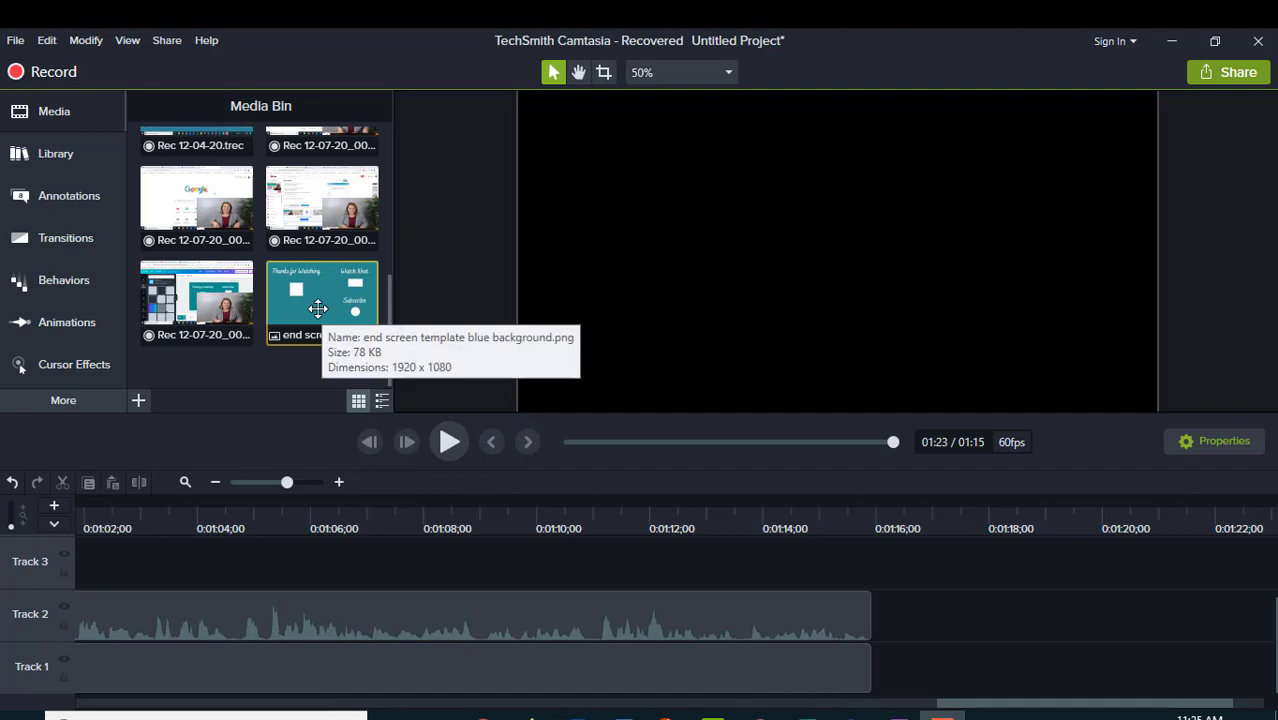
# Step: In Camtasia, add the "end screen template blue background" image to the canvas and align it with the canvas's left edge
pyautogui.moveTo(317, 308); pyautogui.dragTo(838, 268)
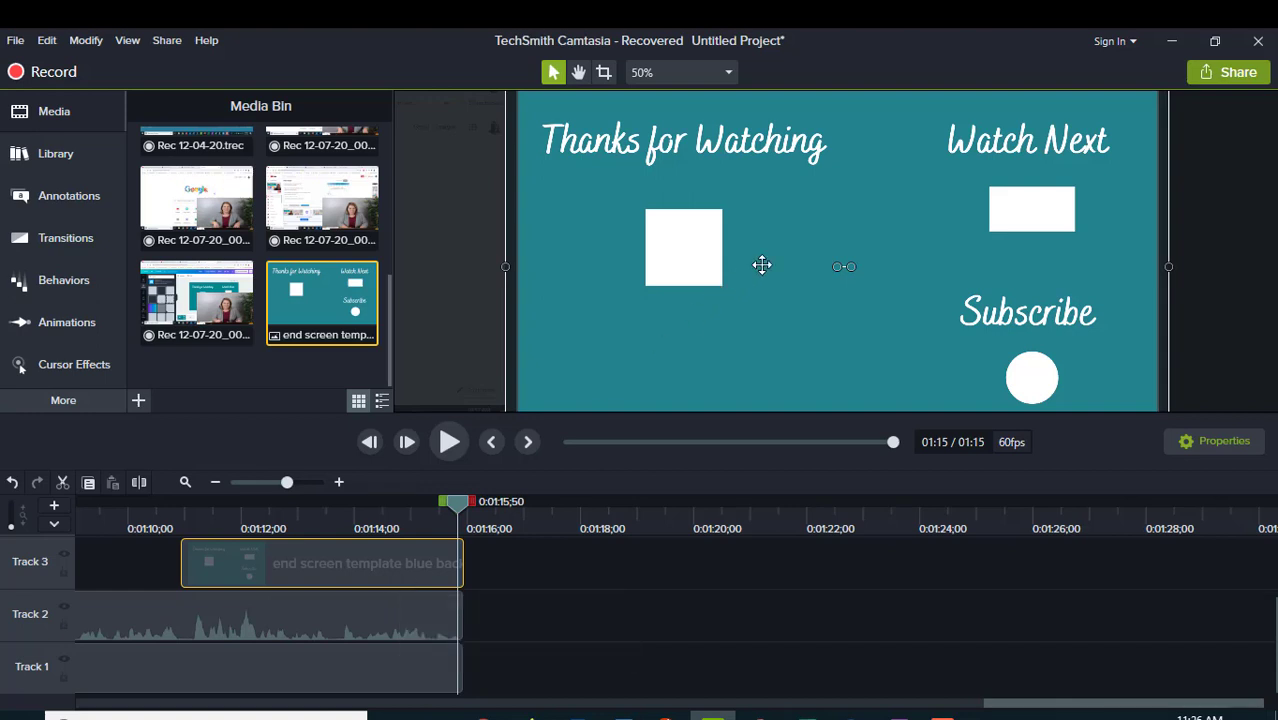
pyautogui.moveTo(762, 264)
pyautogui.mouseDown()
pyautogui.moveTo(1002, 259)
pyautogui.moveTo(784, 274)
pyautogui.mouseUp()
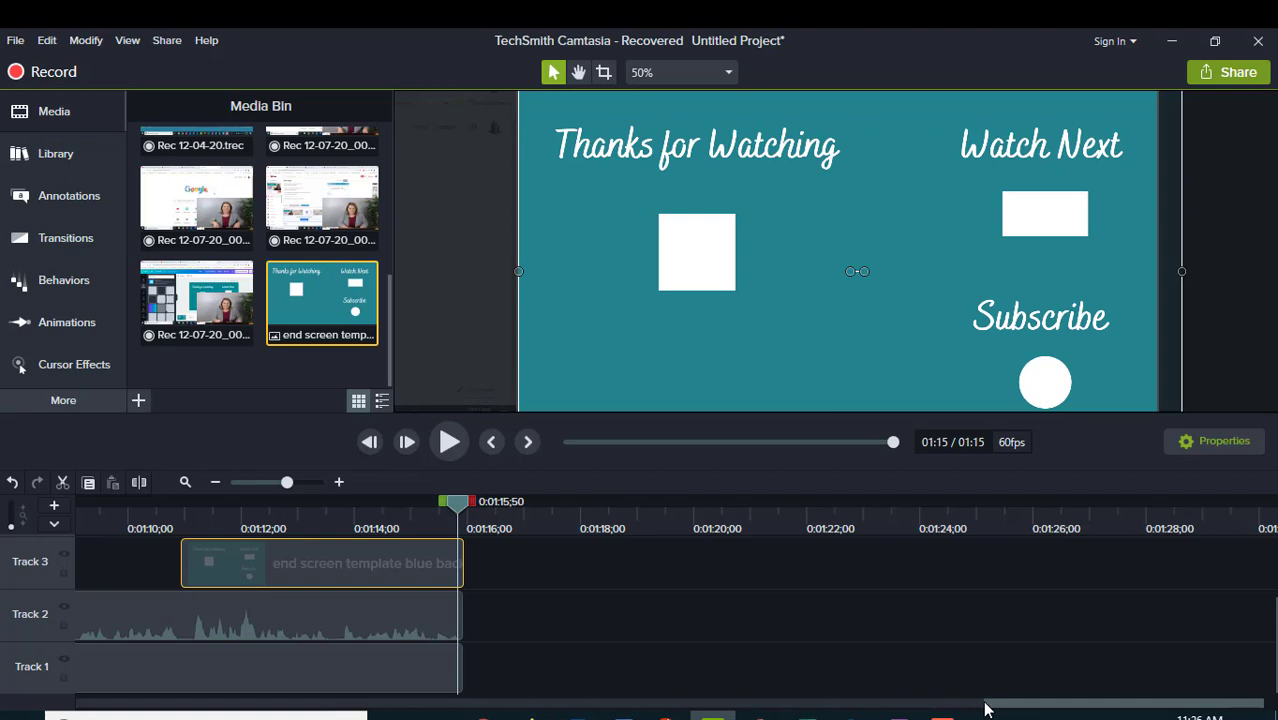
# Step: Send the end screen image to the back so it sits behind the camera video
pyautogui.rightClick(779, 319)
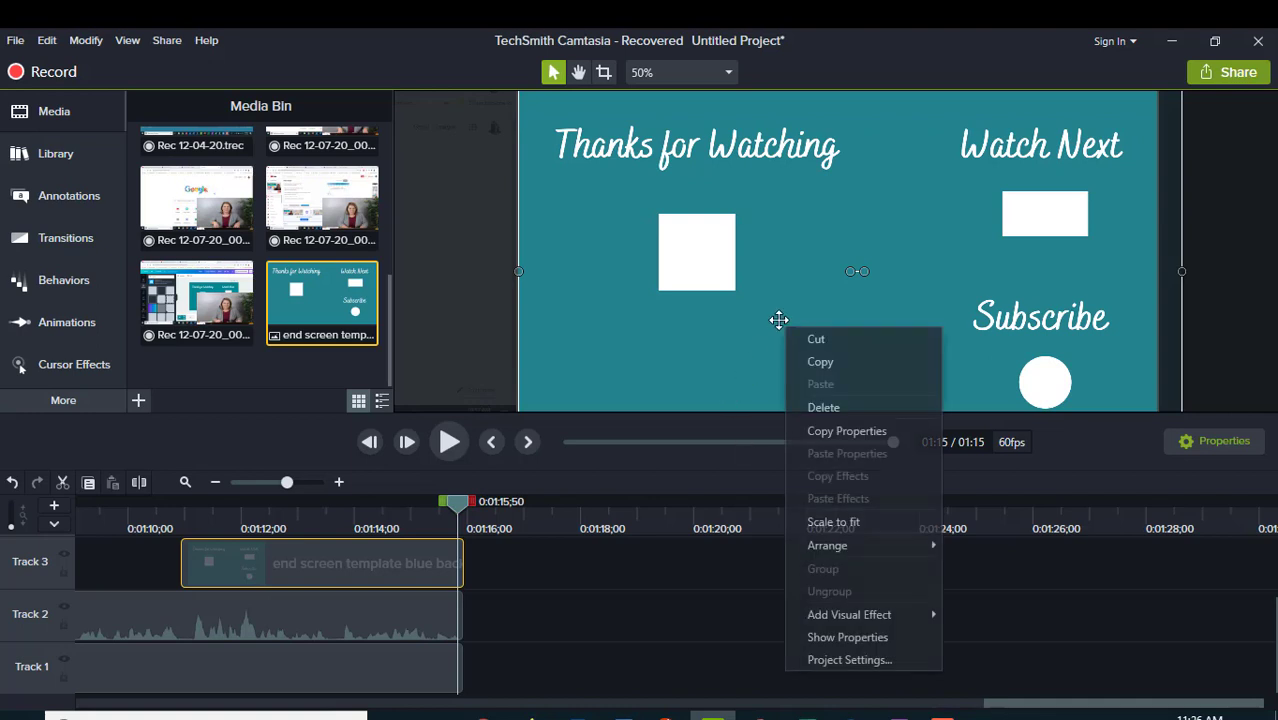
pyautogui.moveTo(822, 547)
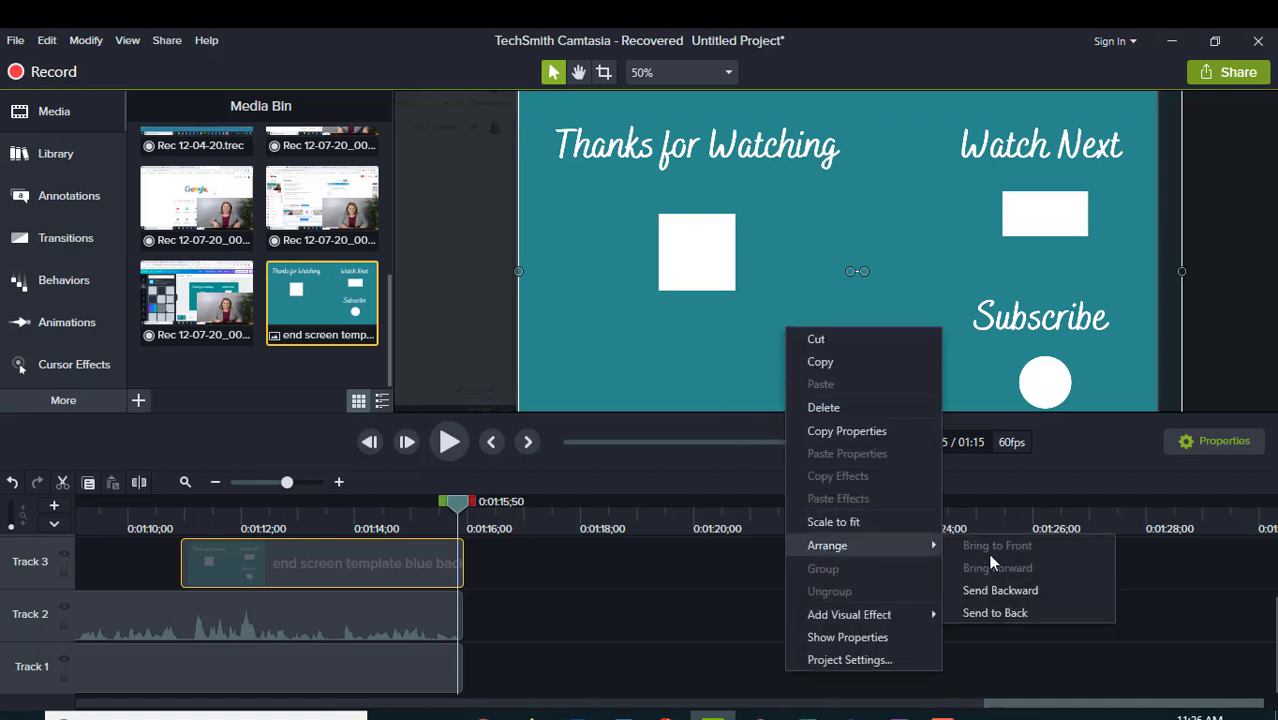
pyautogui.click(1019, 609)
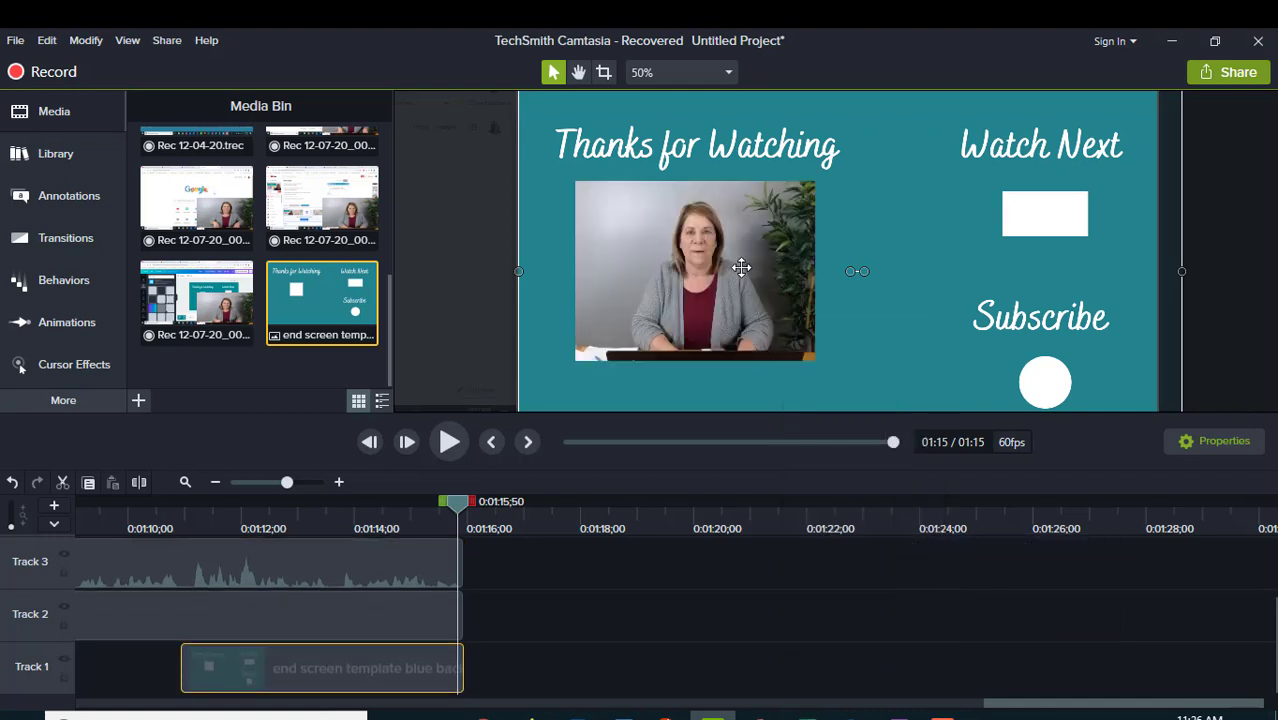
# Step: Move the end screen image up slightly and nudge the camera video right and up beneath the Thanks for Watching heading
pyautogui.moveTo(741, 267)
pyautogui.mouseDown()
pyautogui.moveTo(851, 225)
pyautogui.moveTo(672, 162)
pyautogui.moveTo(800, 258)
pyautogui.moveTo(770, 285)
pyautogui.moveTo(741, 268)
pyautogui.mouseUp()
pyautogui.click(884, 236)
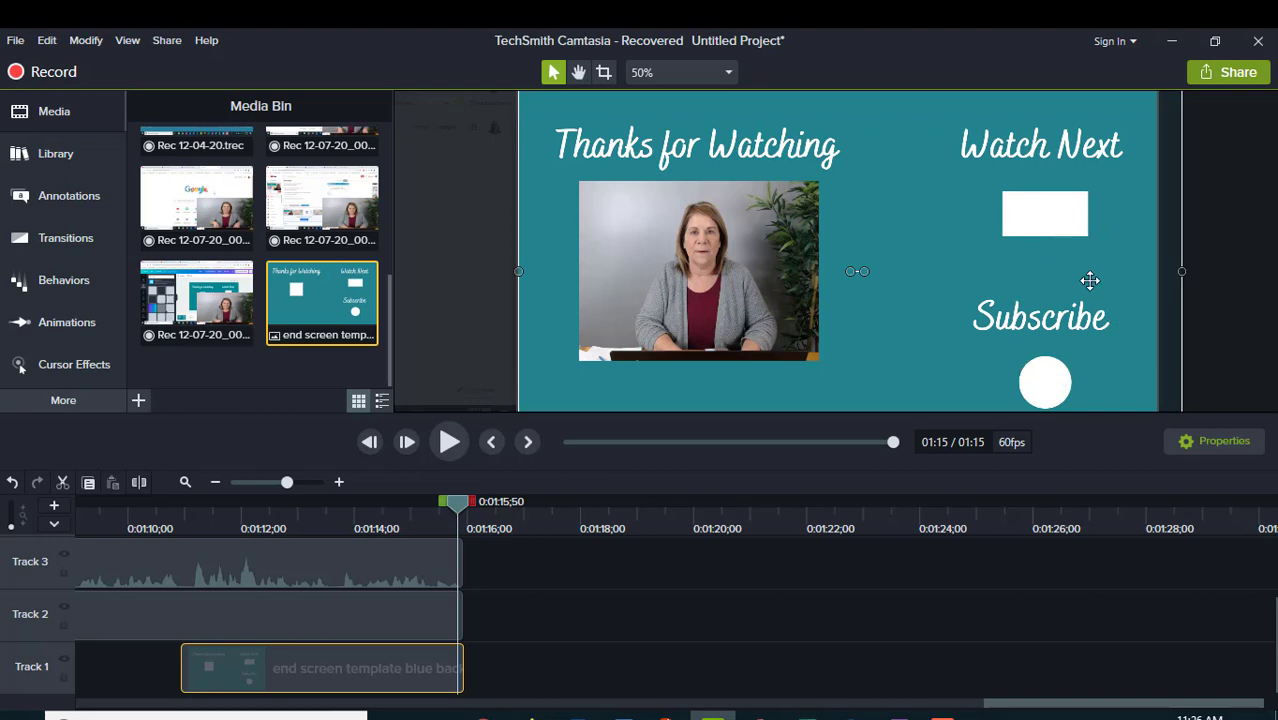
pyautogui.moveTo(1073, 261); pyautogui.dragTo(1073, 257)
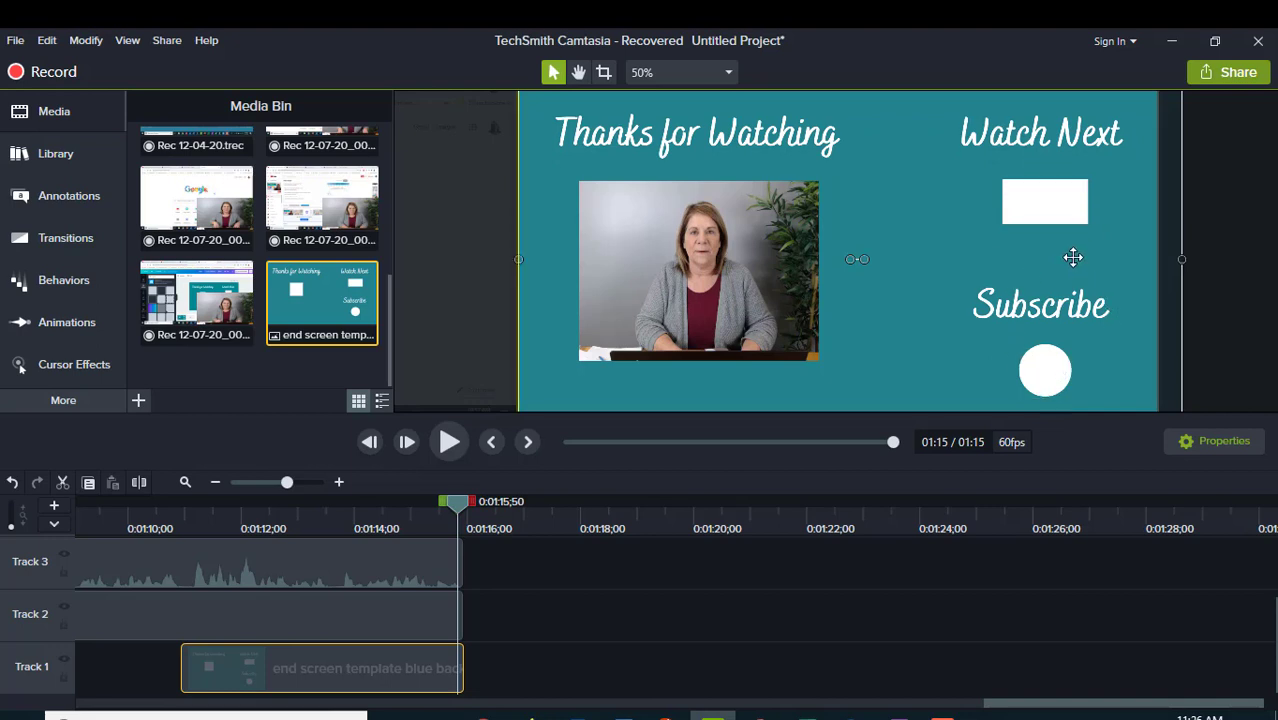
pyautogui.moveTo(698, 282); pyautogui.dragTo(698, 270)
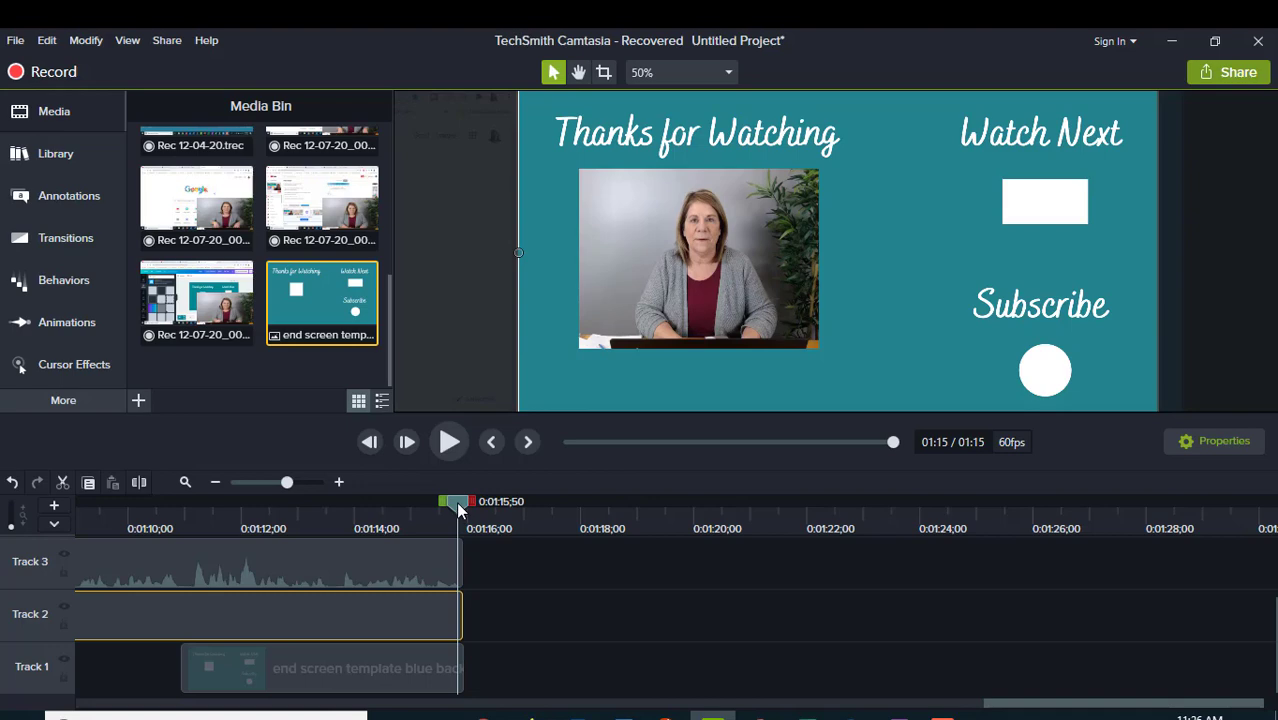
# Step: Extend the start of the end screen image clip on Track 1 back to about 0:00:51;59
pyautogui.moveTo(458, 509); pyautogui.dragTo(464, 509)
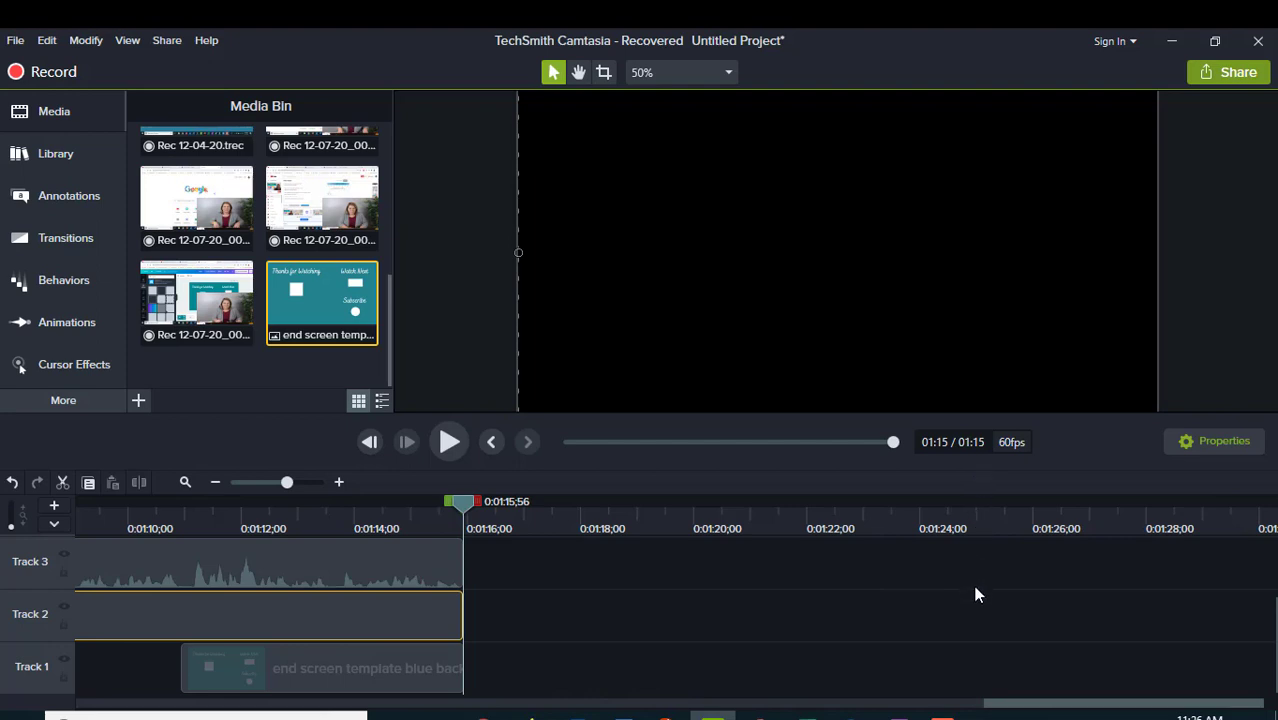
pyautogui.moveTo(993, 708); pyautogui.dragTo(948, 705)
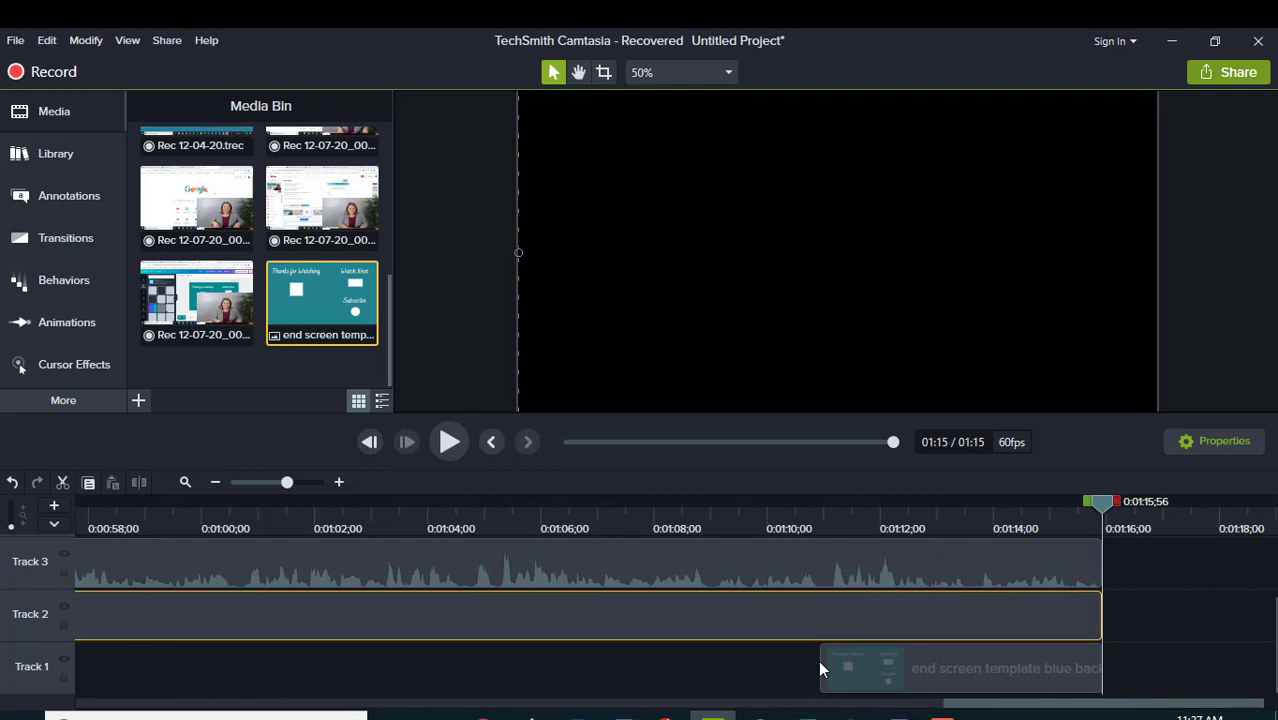
pyautogui.moveTo(821, 661); pyautogui.dragTo(372, 663)
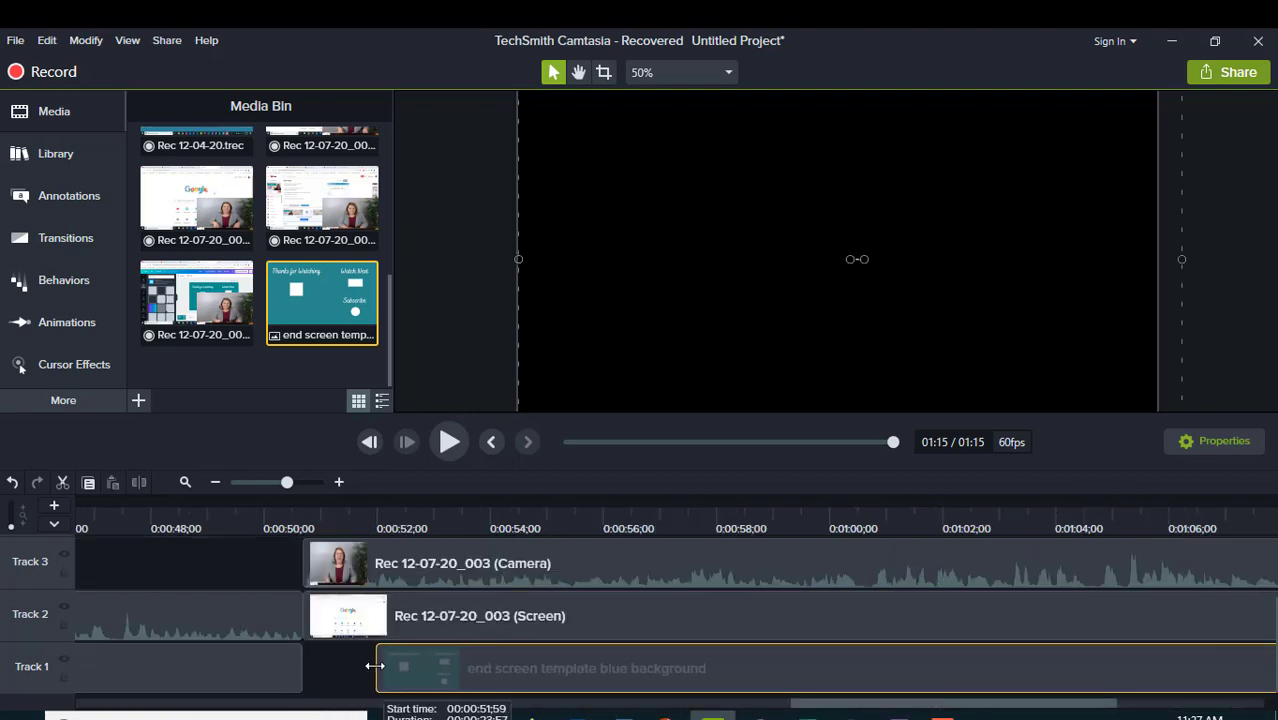
pyautogui.click(665, 676)
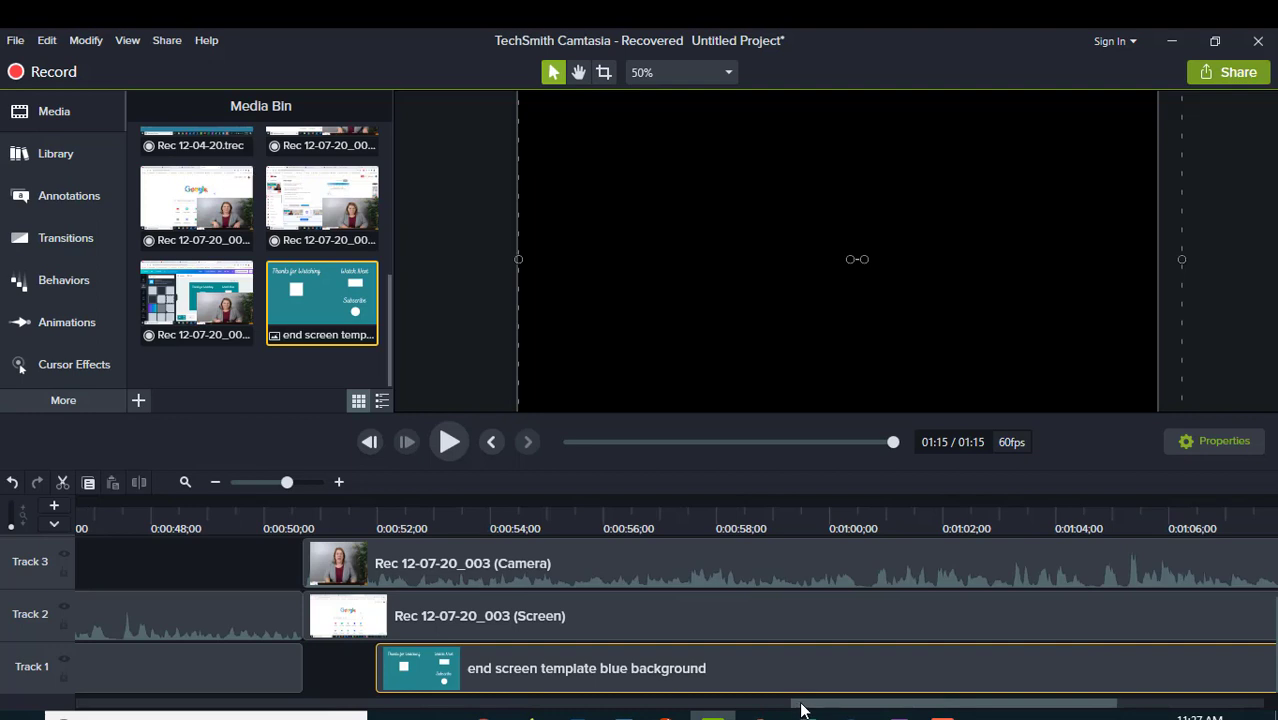
# Step: Trim the start of the end screen image clip to 0:00:54;45, then extend it back to 0:00:54;30
pyautogui.moveTo(800, 708); pyautogui.dragTo(807, 706)
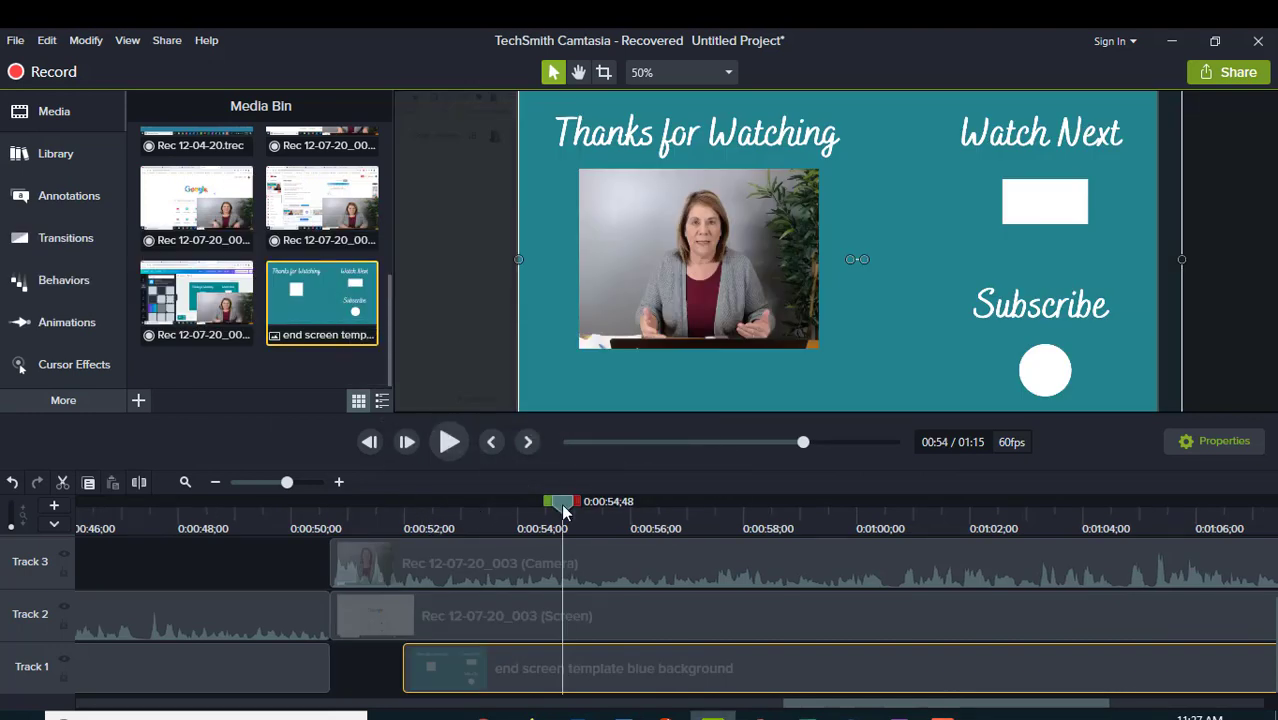
pyautogui.moveTo(563, 511)
pyautogui.mouseDown()
pyautogui.moveTo(527, 511)
pyautogui.moveTo(559, 511)
pyautogui.mouseUp()
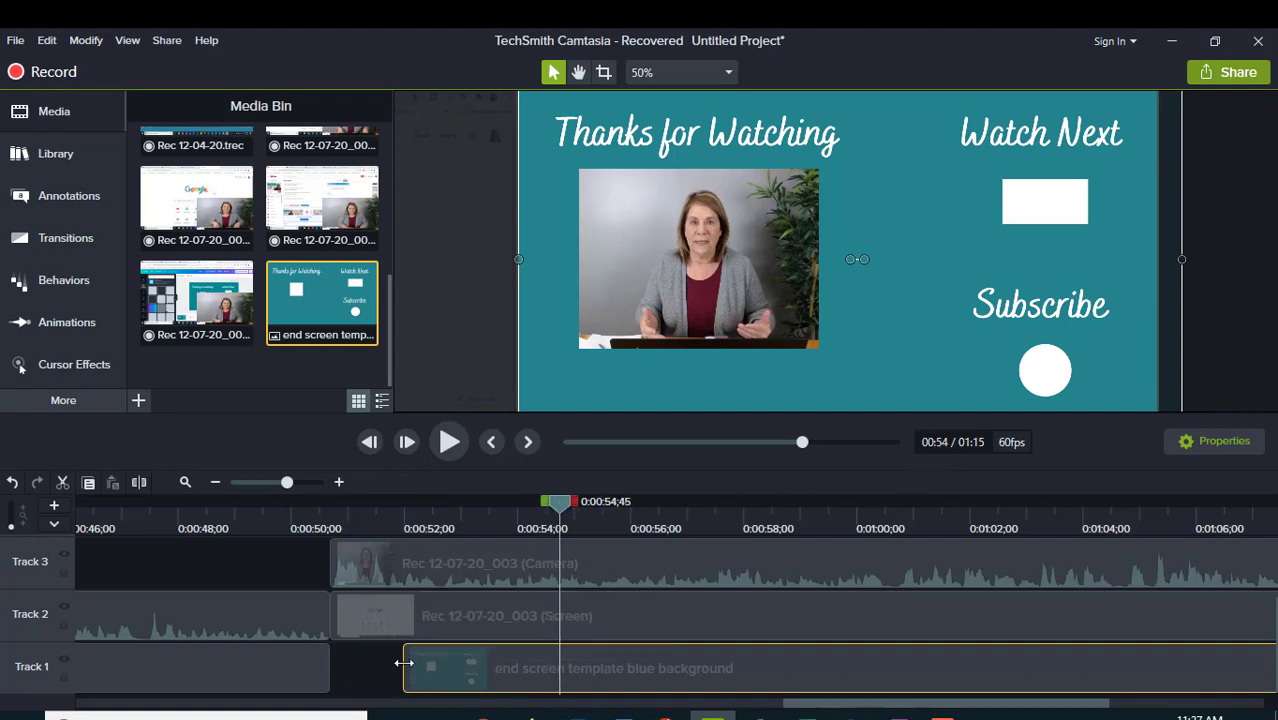
pyautogui.moveTo(405, 666); pyautogui.dragTo(560, 665)
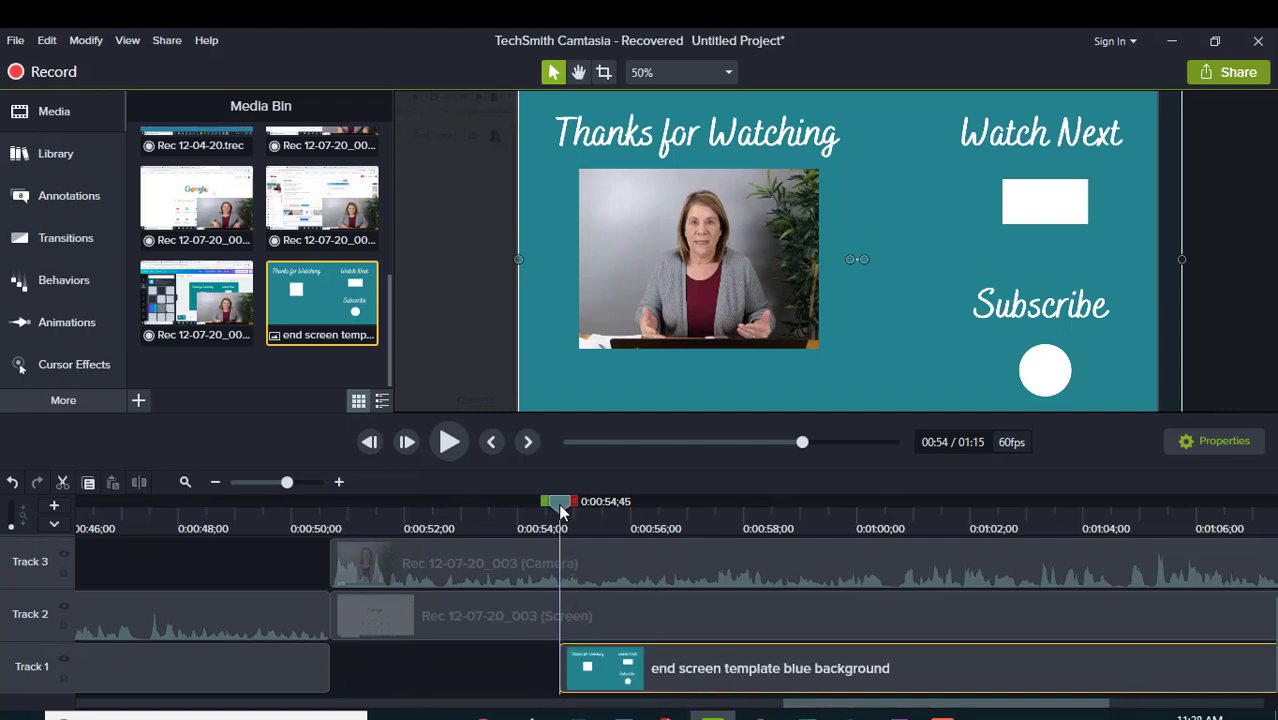
pyautogui.moveTo(561, 511); pyautogui.dragTo(547, 511)
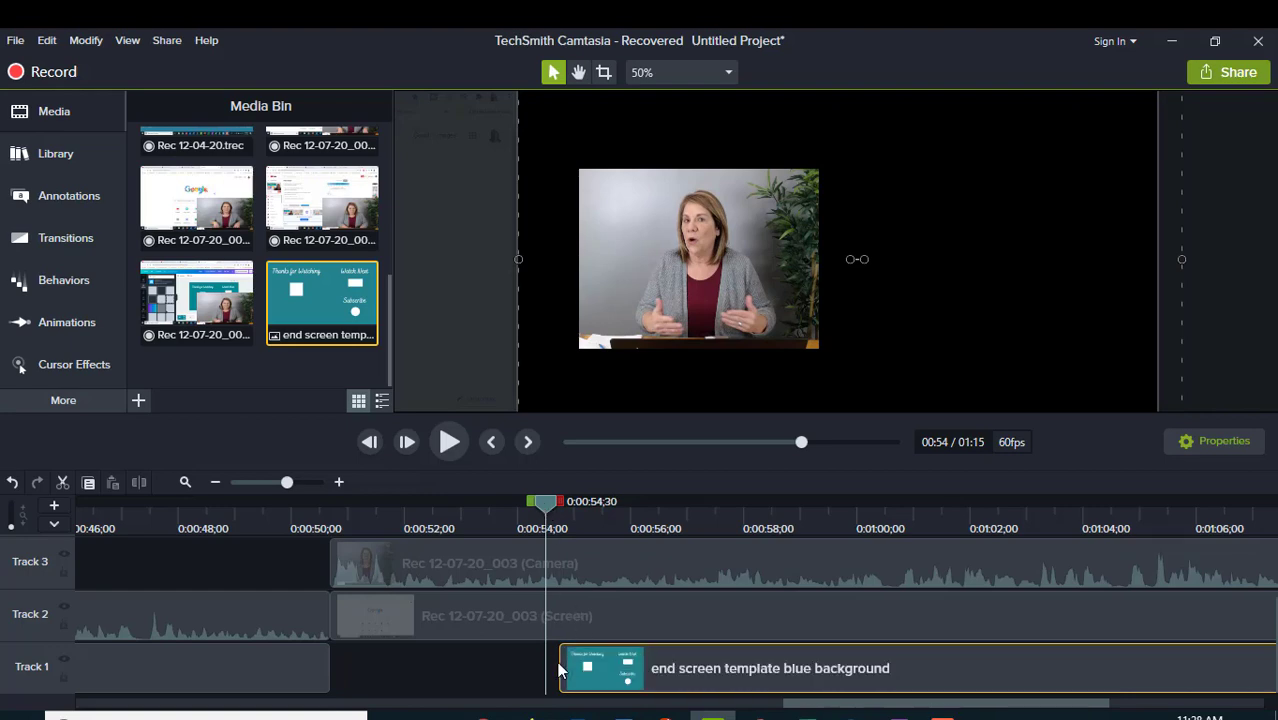
pyautogui.moveTo(559, 663); pyautogui.dragTo(545, 661)
# Step: In YouTube Studio, start adding an end screen to the draft video and set its video element to Most recent upload
pyautogui.click(486, 337)
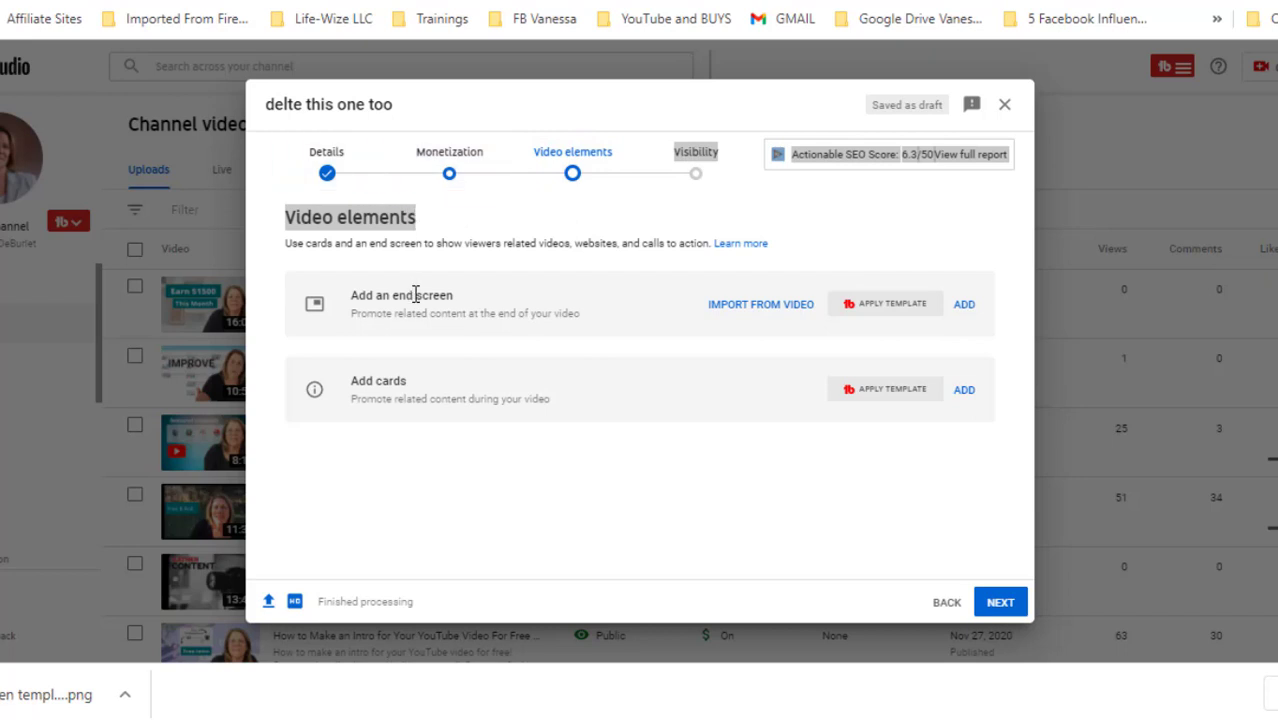
pyautogui.click(966, 310)
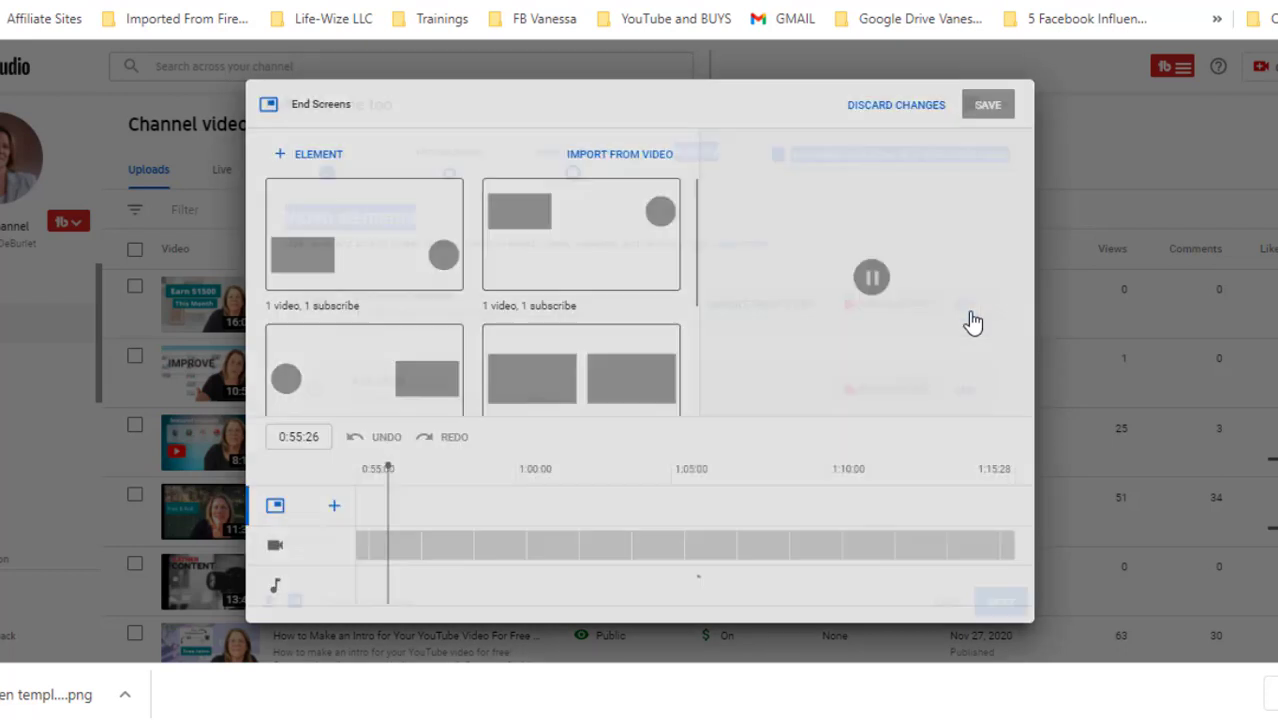
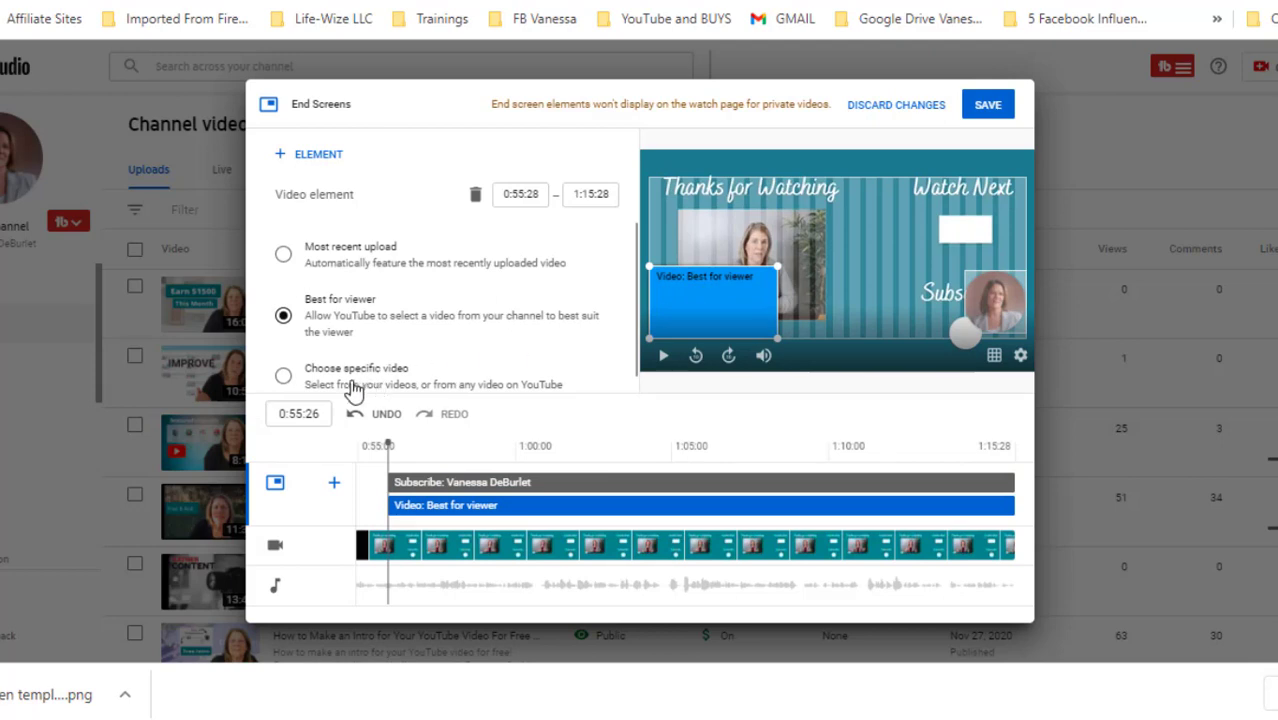
pyautogui.click(285, 258)
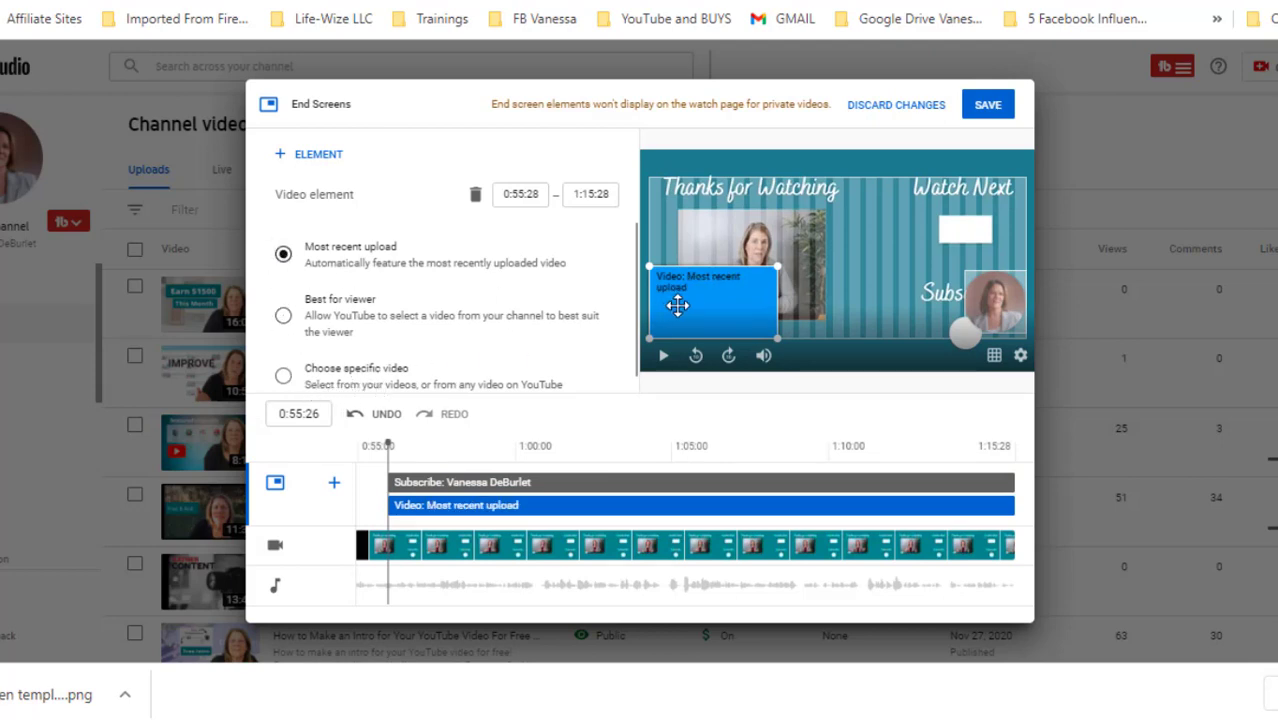
# Step: Position the most recent upload video element beneath the Watch Next heading and centre the subscribe element below it, over the Subscribe heading
pyautogui.moveTo(681, 302); pyautogui.dragTo(945, 232)
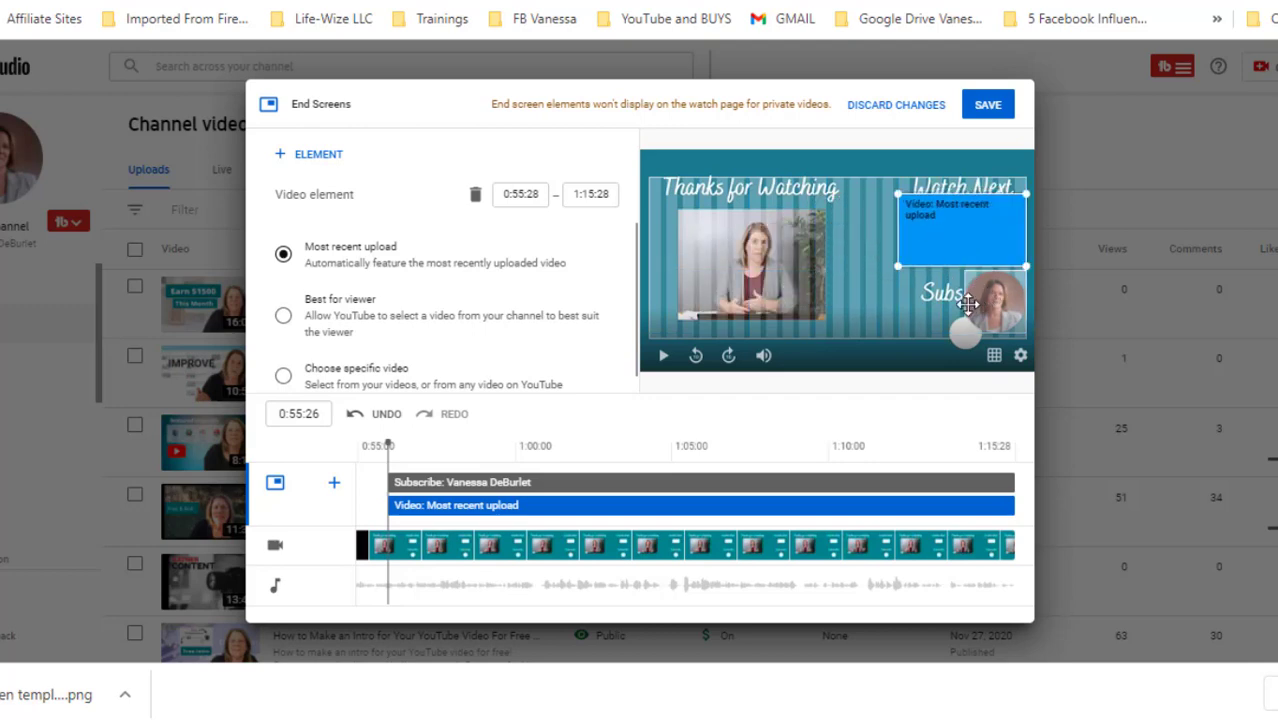
pyautogui.moveTo(942, 305); pyautogui.dragTo(924, 337)
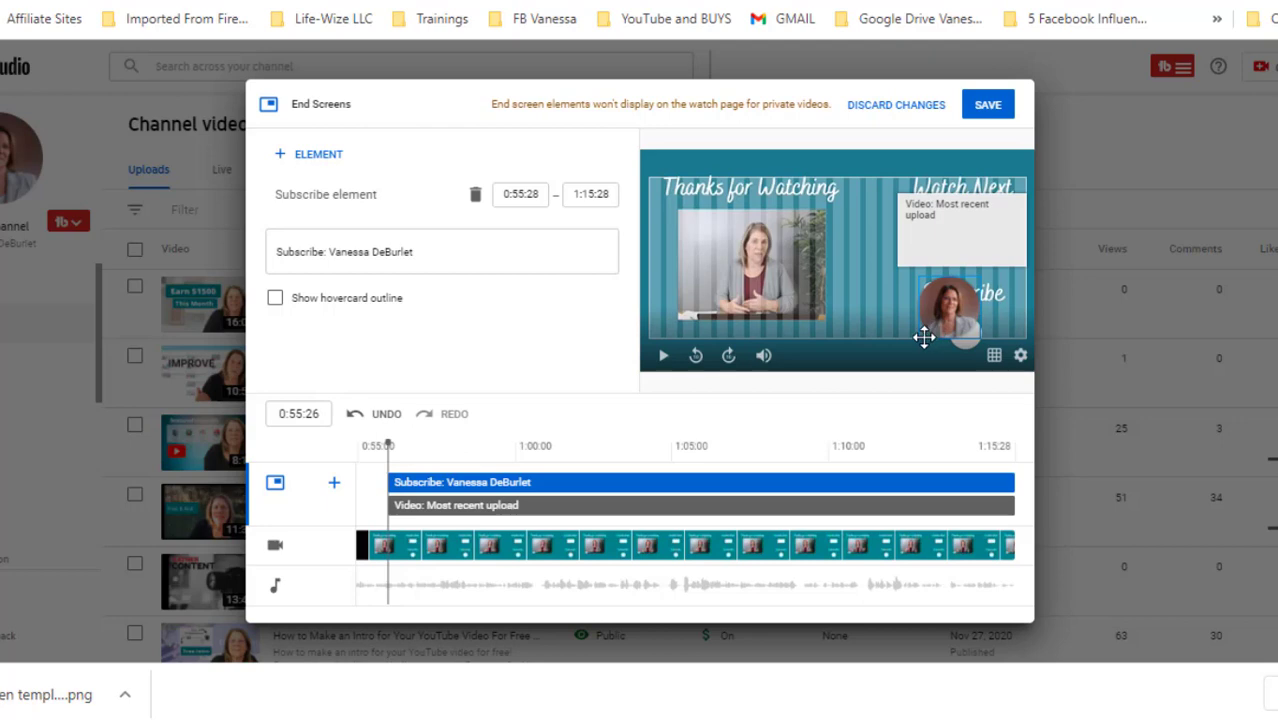
pyautogui.click(925, 245)
pyautogui.moveTo(925, 245)
pyautogui.mouseDown()
pyautogui.moveTo(893, 280)
pyautogui.moveTo(937, 240)
pyautogui.mouseUp()
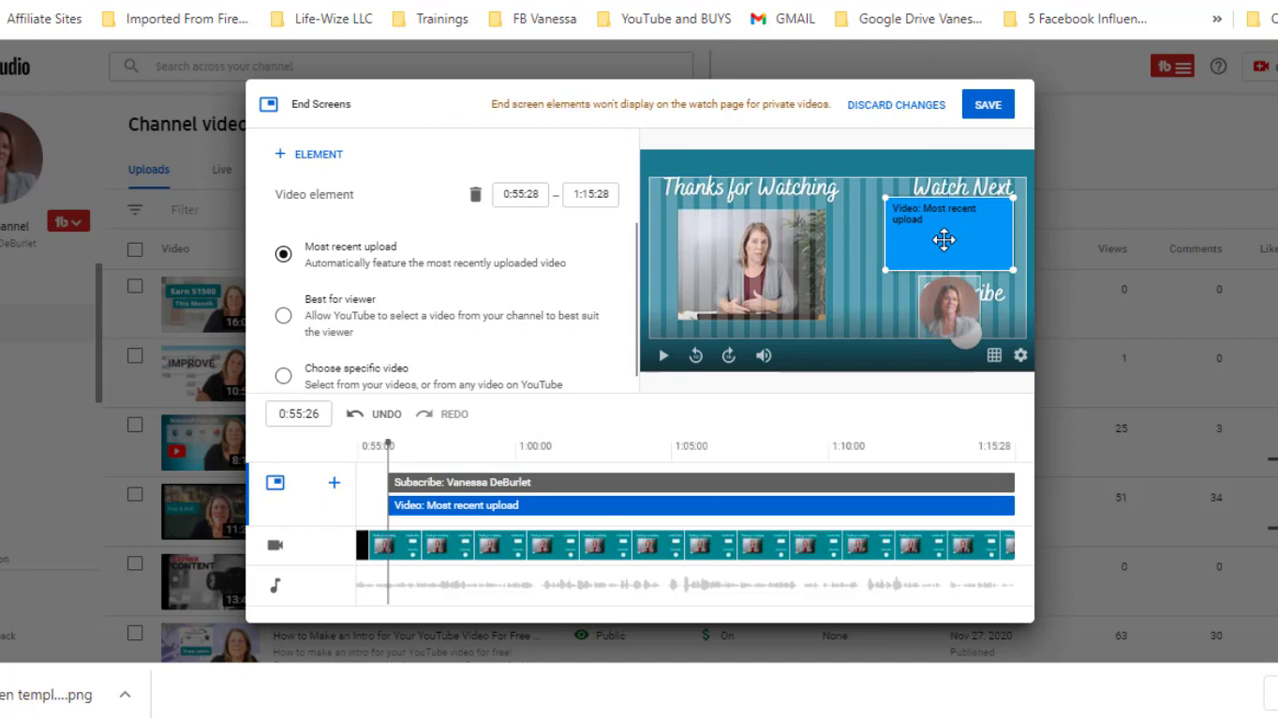
pyautogui.click(955, 303)
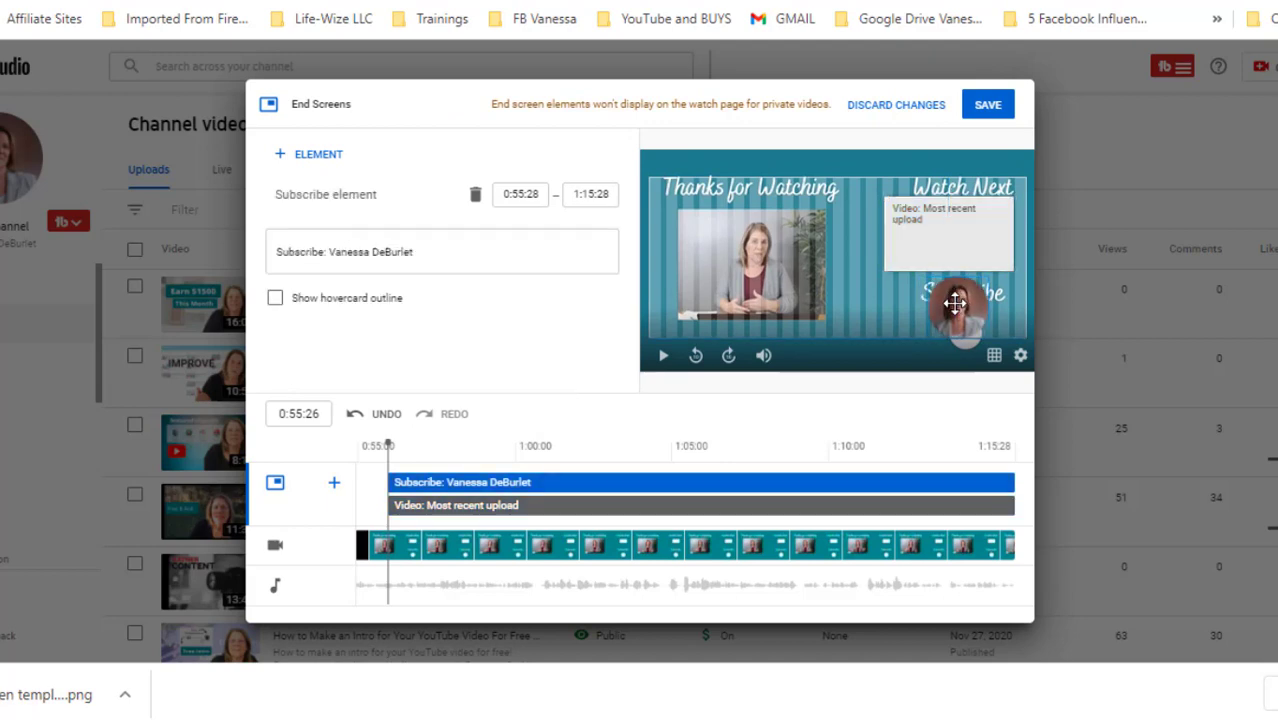
pyautogui.moveTo(955, 302); pyautogui.dragTo(952, 309)
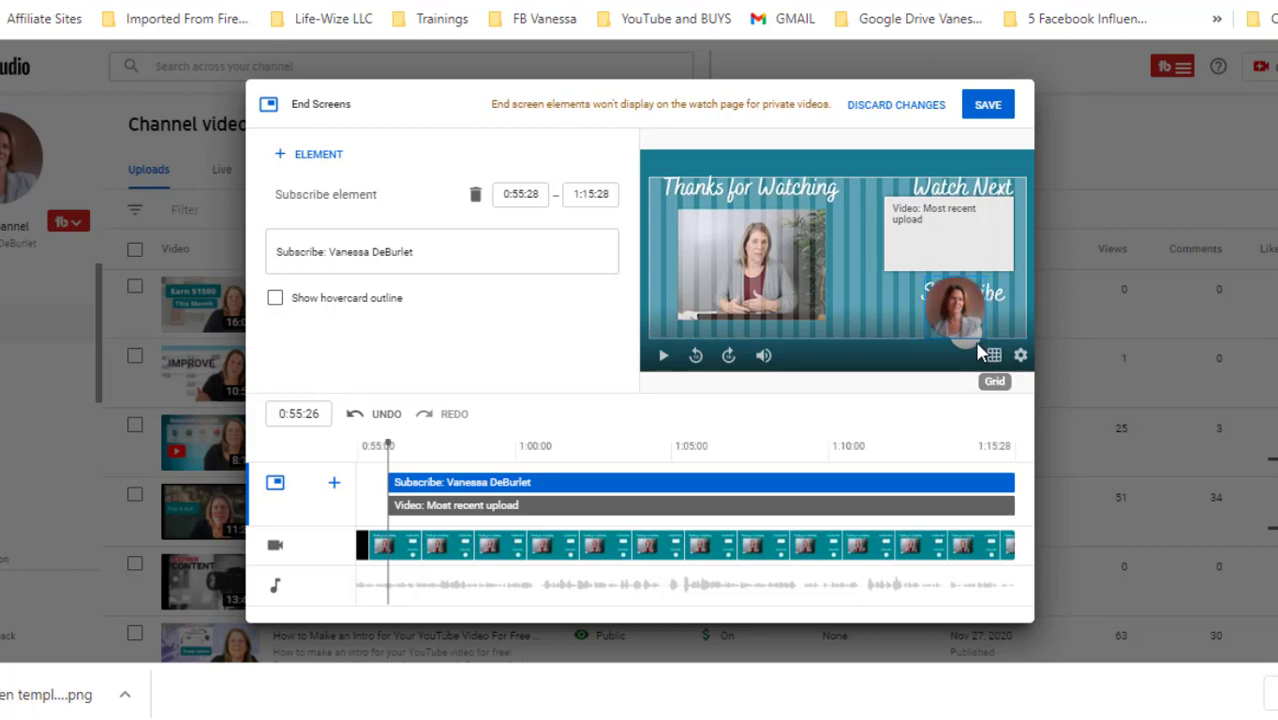
pyautogui.click(935, 242)
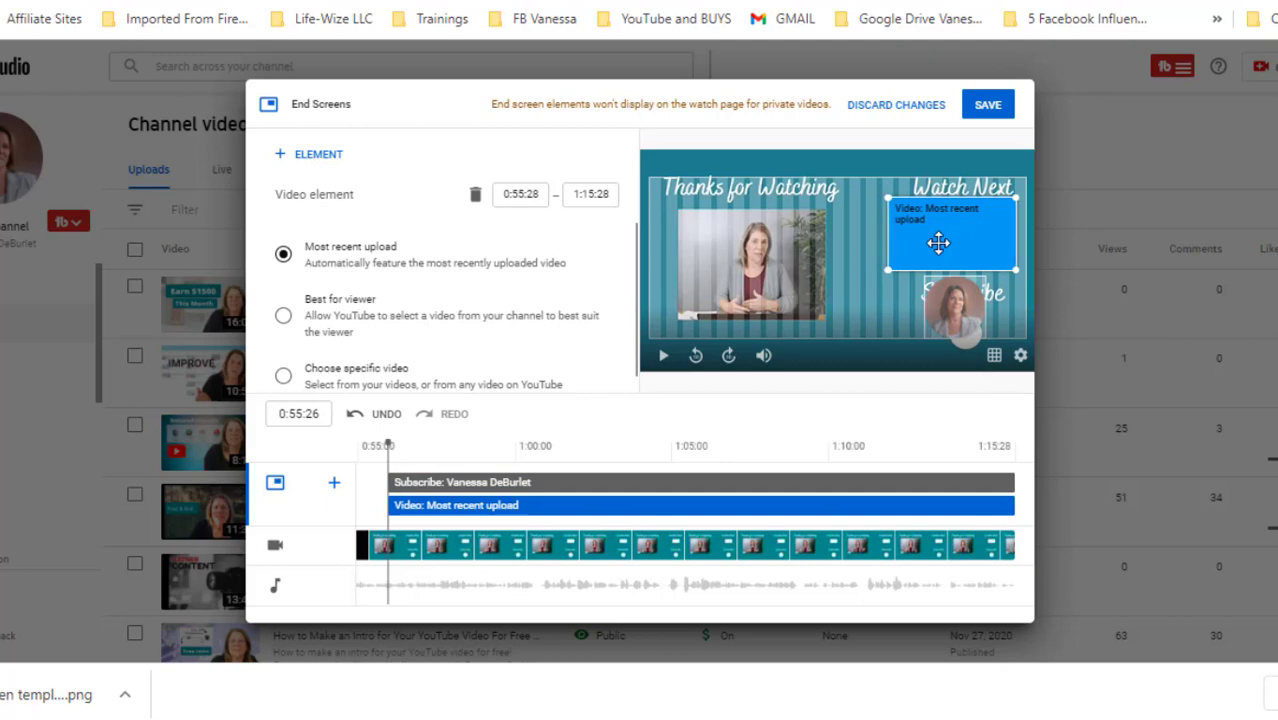